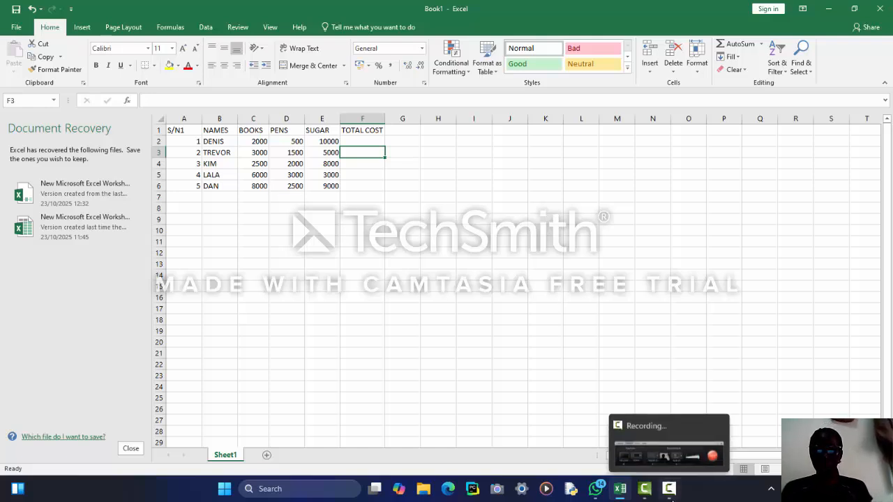
Select DENIS's BOOKS cost in C2 for editing.
left_click(669, 491)
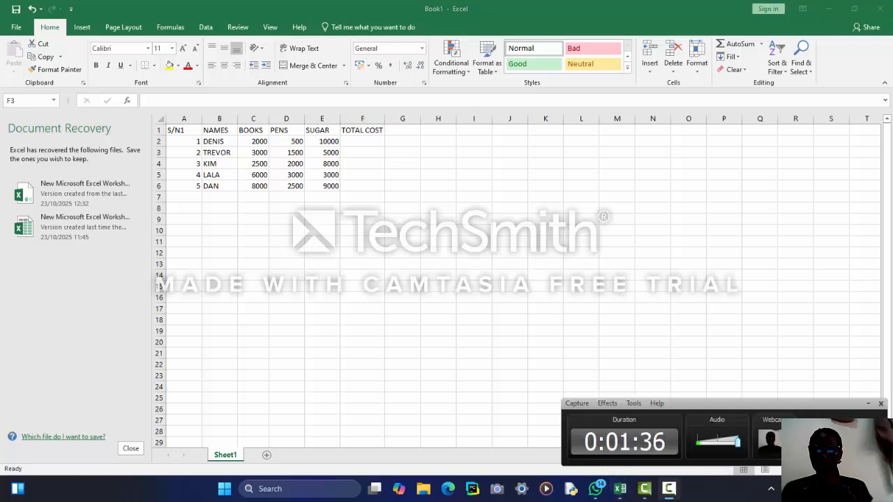
left_click(839, 442)
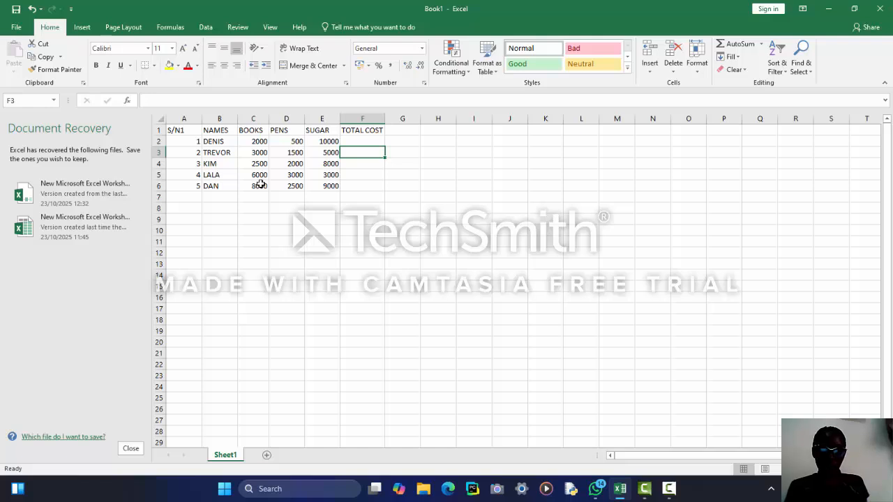
left_click(255, 142)
left_click(263, 104)
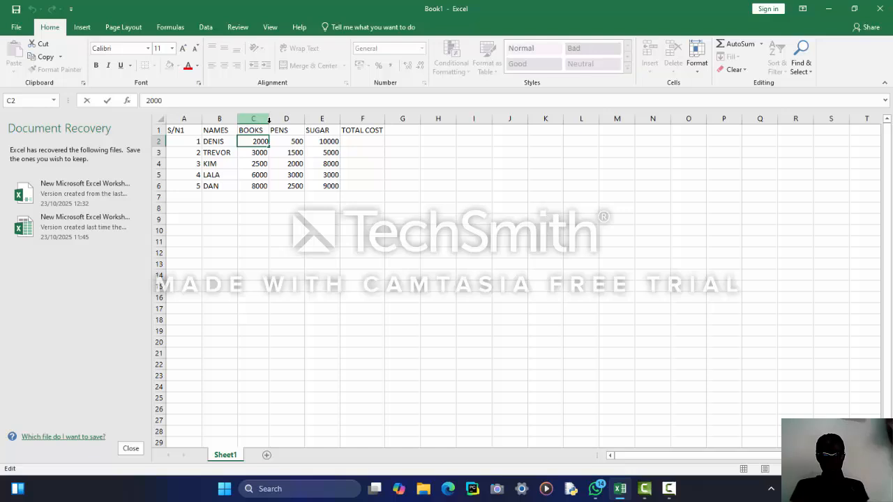
Shrink the BOOKS column, widen it until its values show, then widen the PENS column.
left_click_drag(270, 120, 266, 122)
left_click(261, 129)
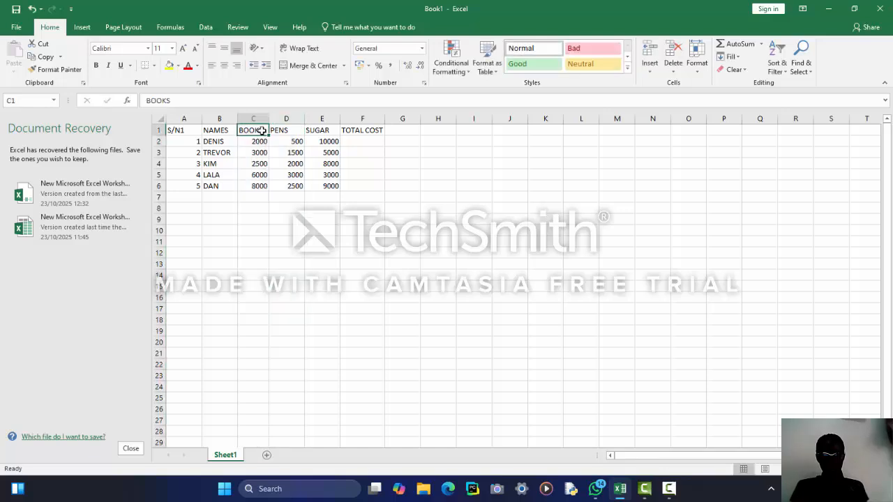
left_click_drag(268, 120, 241, 121)
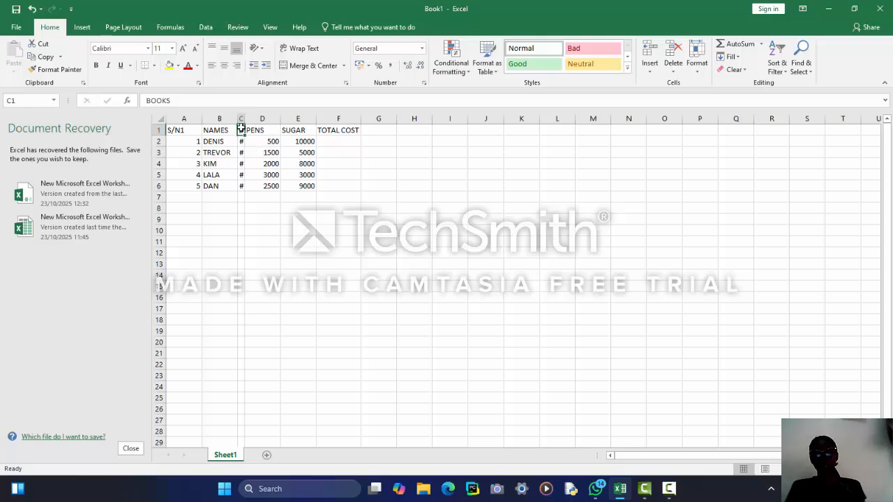
left_click(241, 119)
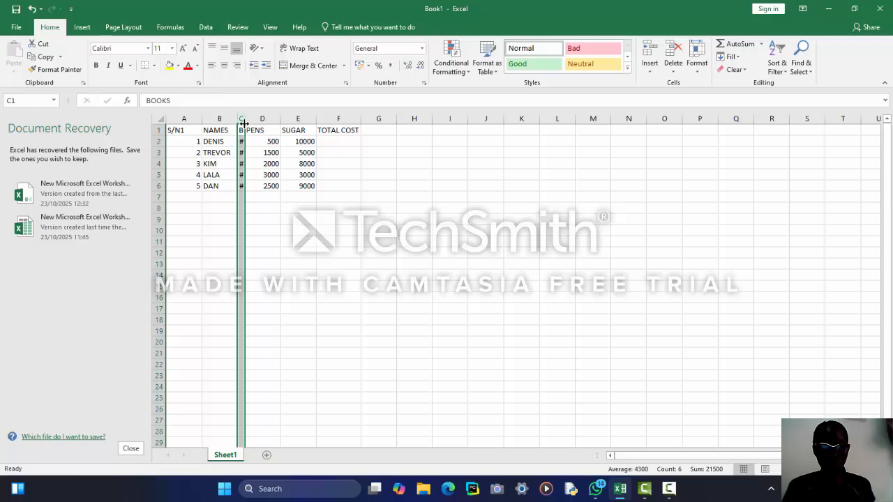
left_click_drag(244, 123, 266, 123)
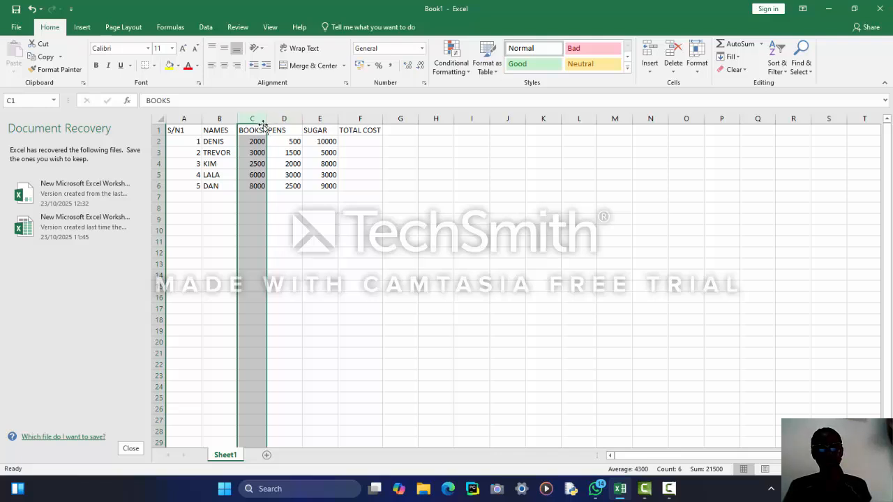
left_click_drag(265, 124, 272, 123)
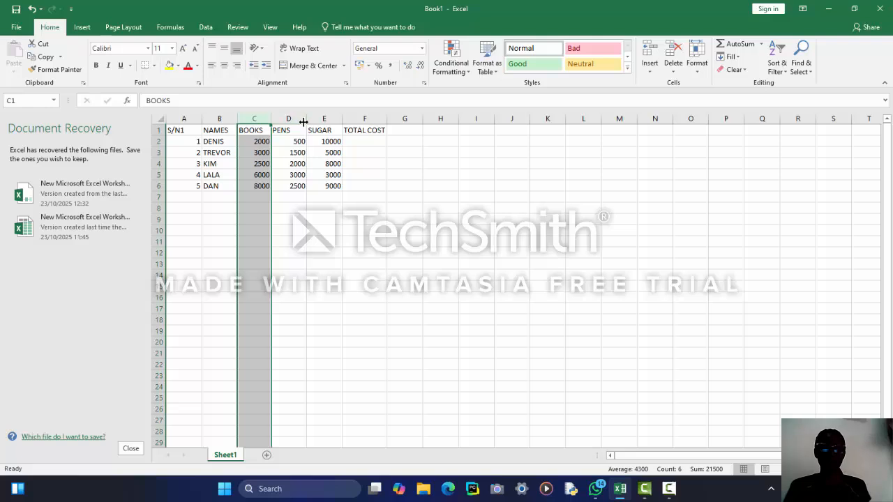
left_click_drag(307, 122, 313, 123)
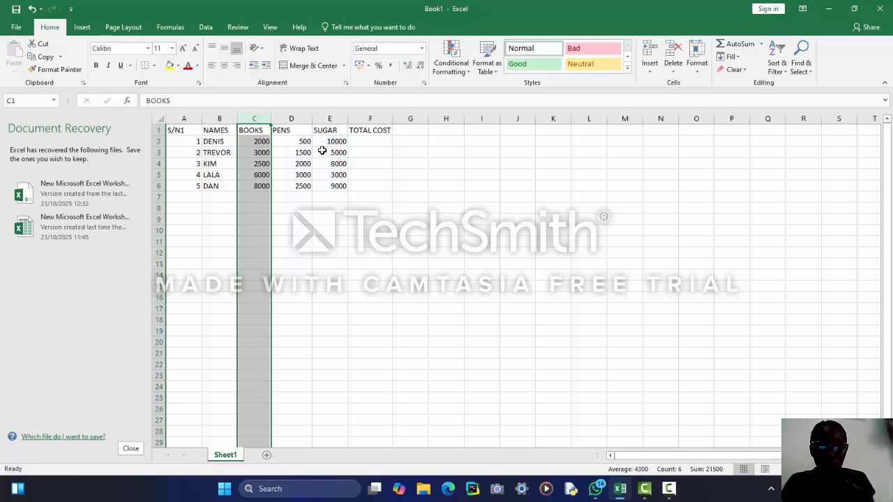
Enter MIX6000 in E3 in place of TREVOR's 5000 SUGAR cost.
left_click(322, 150)
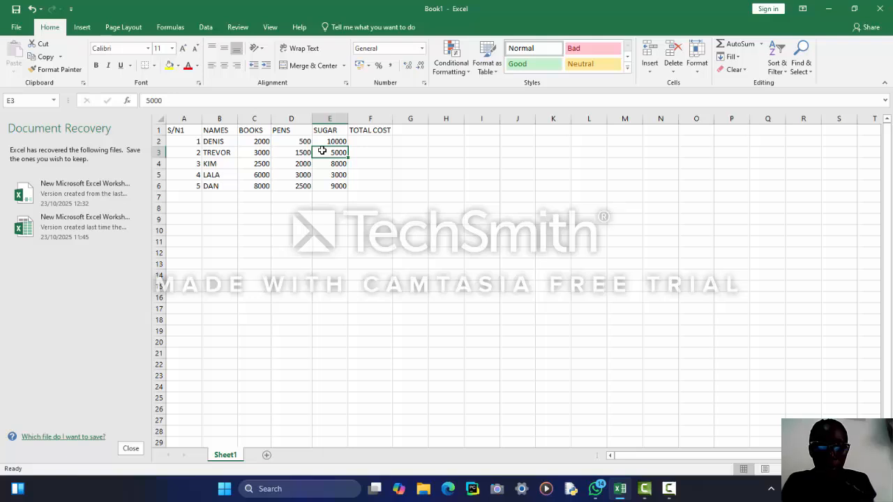
type("MI")
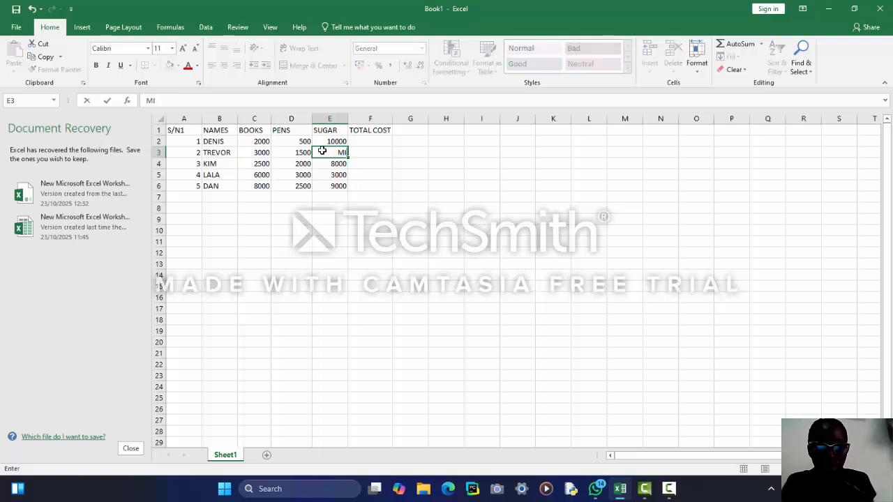
type("X")
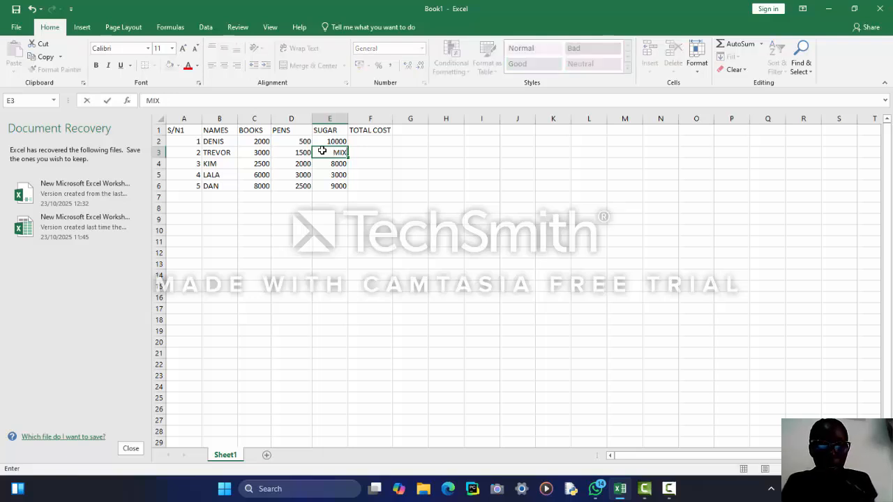
type("6000")
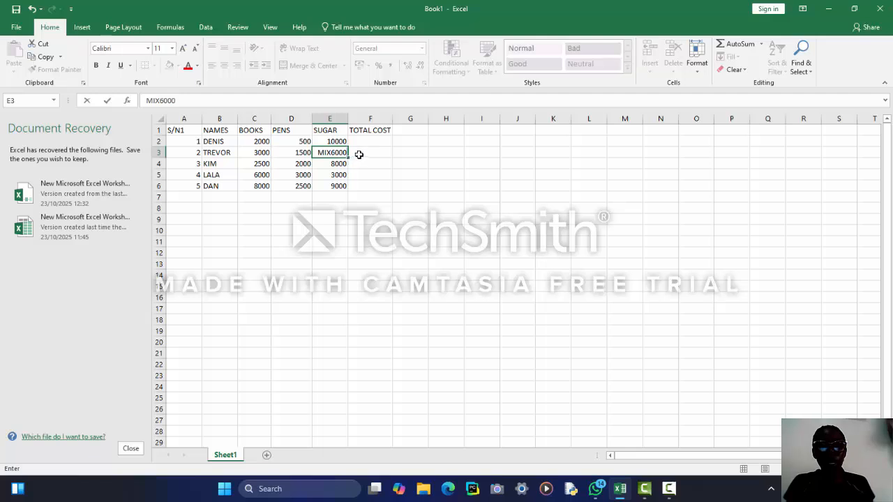
left_click(359, 153)
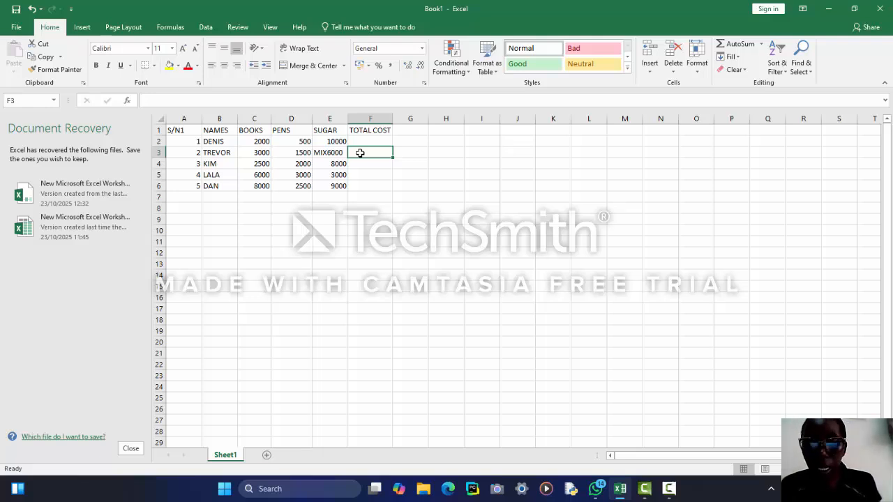
Clear the stray =, 9 and bracket entries from F3 and F4.
type("=")
key("Return")
type("9")
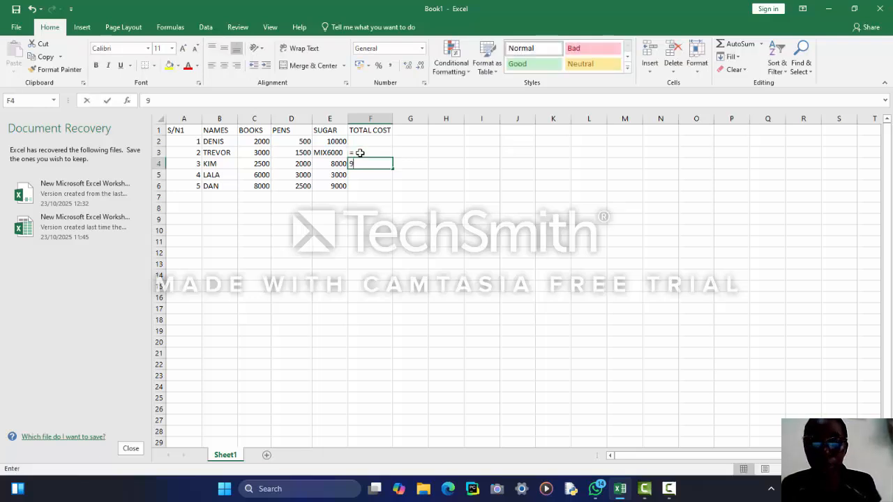
key("BackSpace")
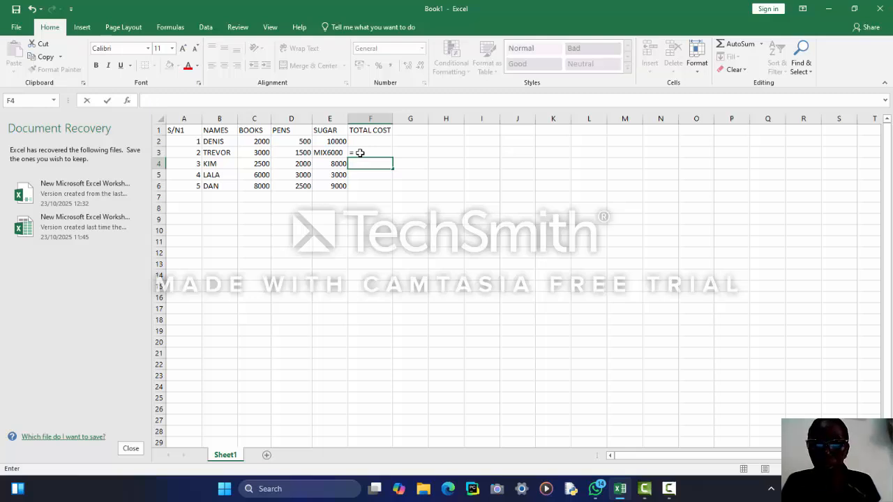
left_click(360, 153)
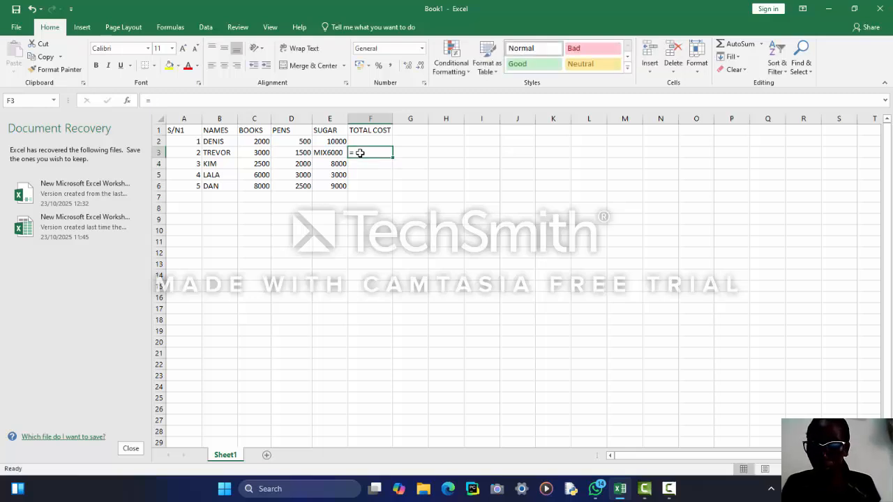
type("(")
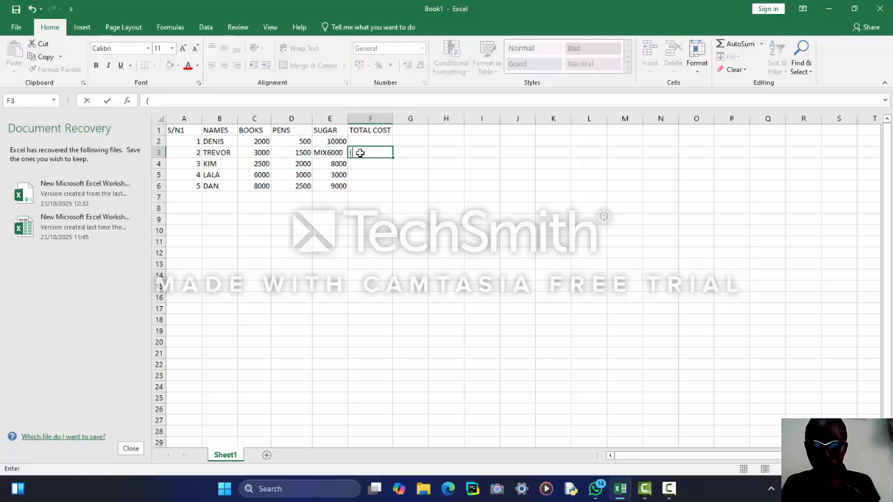
left_click(258, 152)
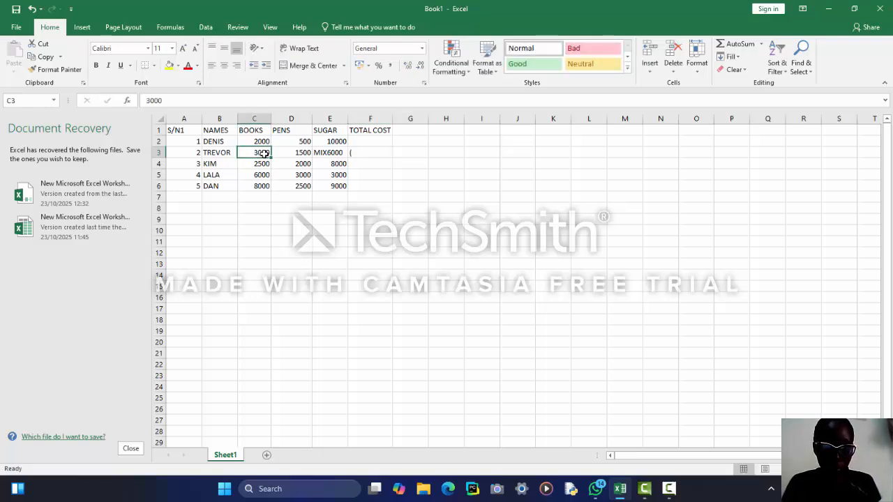
left_click(354, 152)
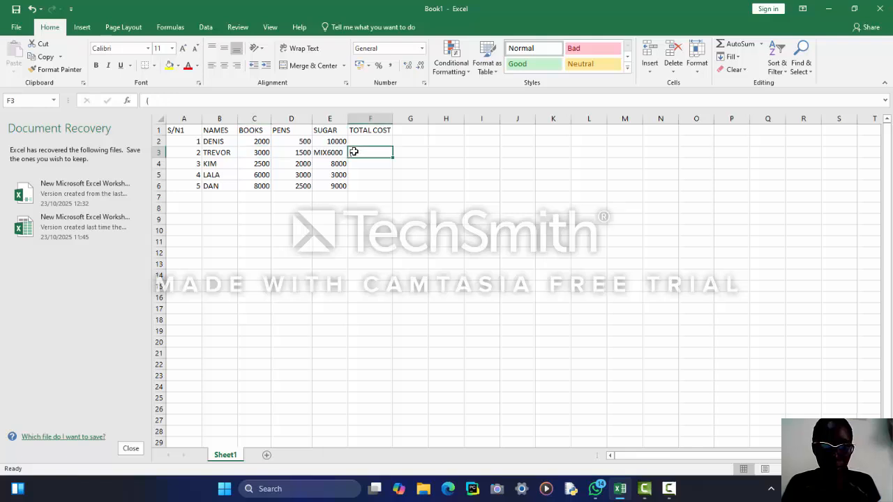
key("BackSpace")
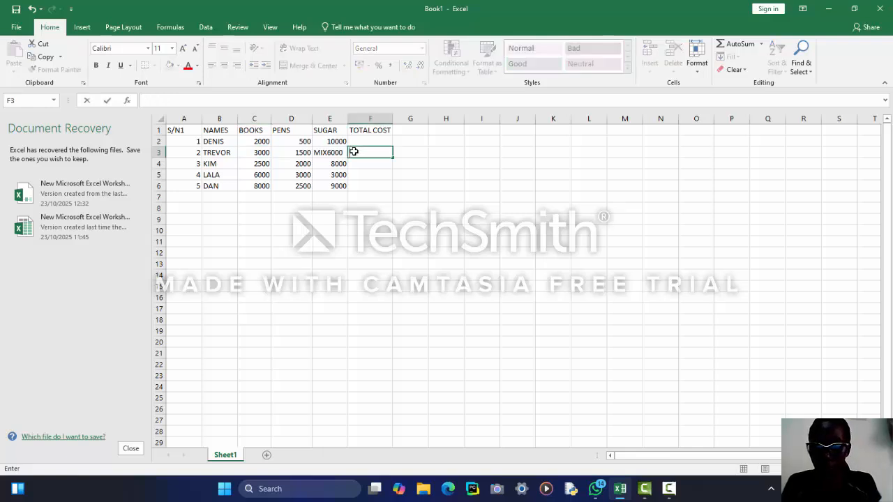
Enter =(D3+E3) in F3, get #VALUE!, then start retyping it as =SUM(.
type("=(")
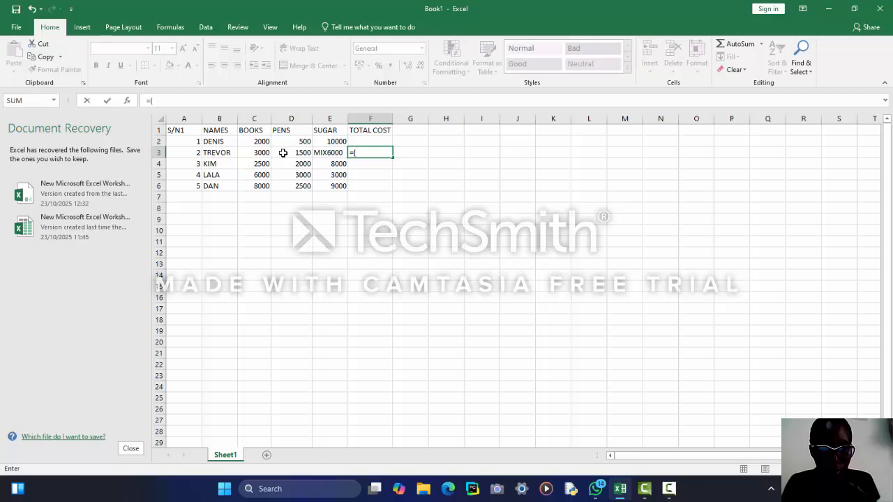
left_click(284, 152)
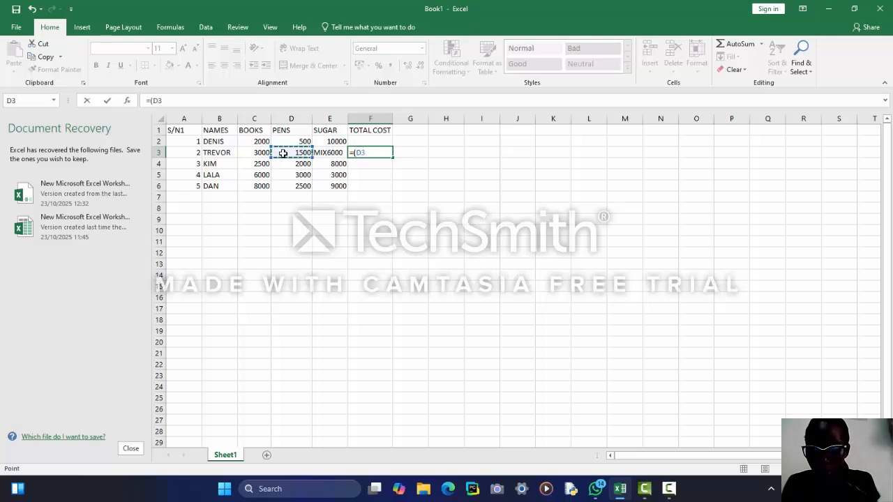
type("+")
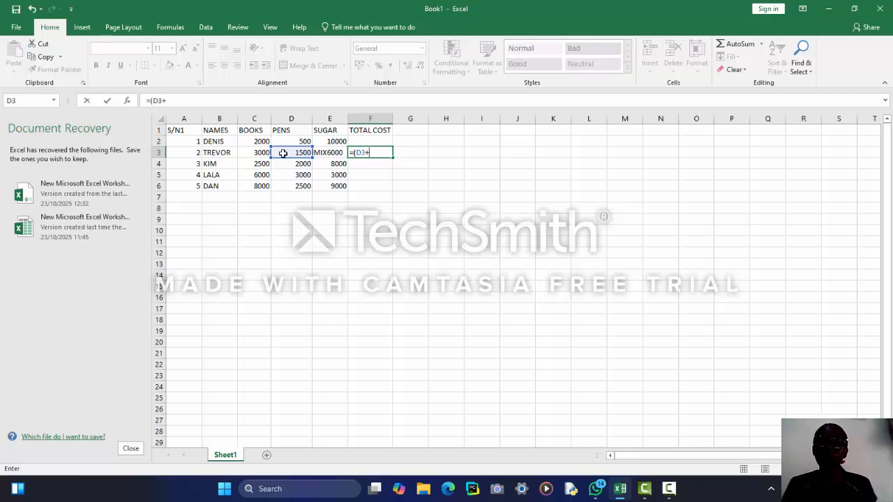
left_click(328, 152)
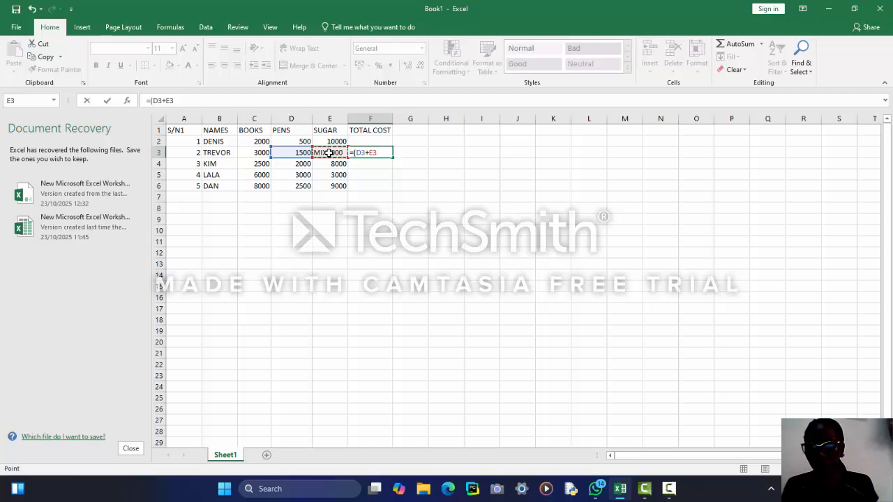
type(")")
key("Return")
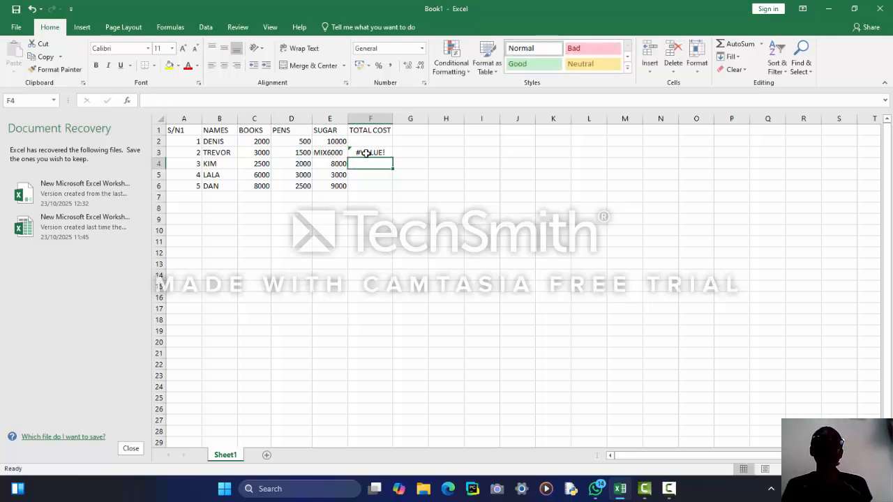
left_click(366, 153)
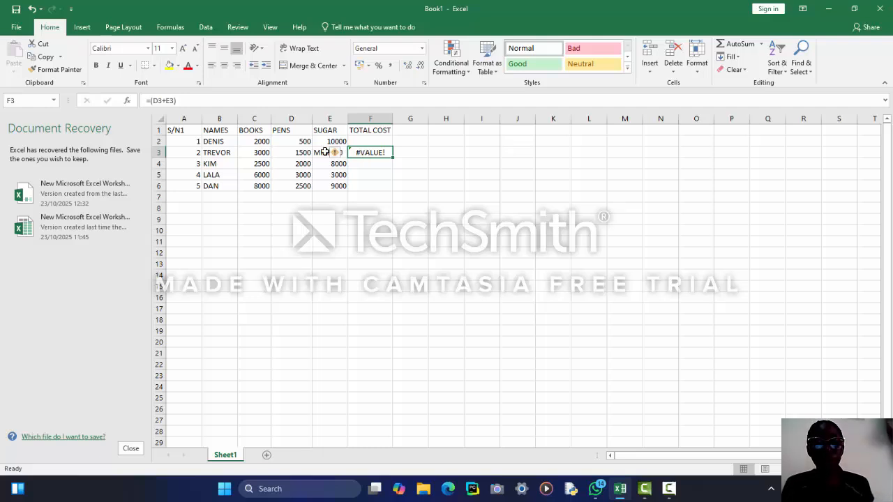
double_click(385, 152)
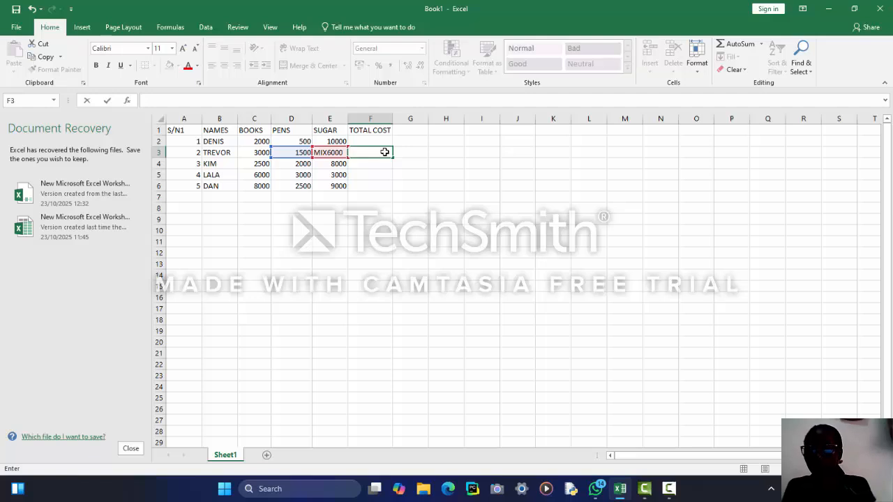
type("=")
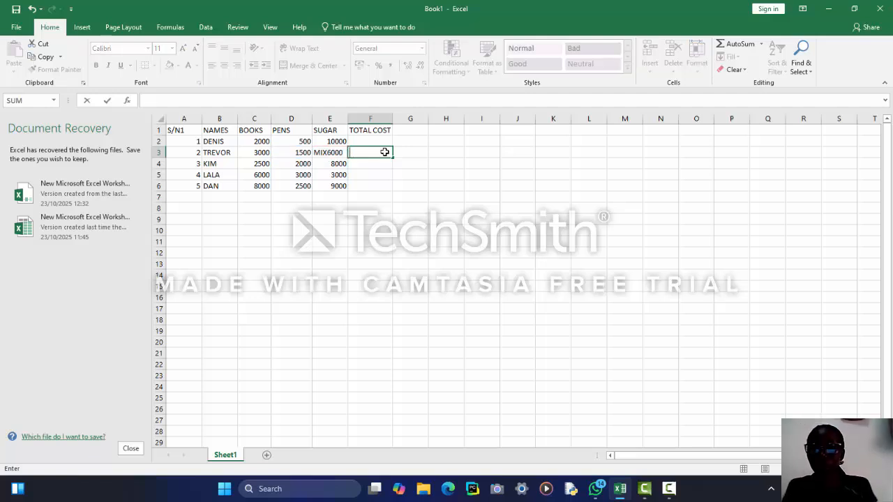
type("SUM")
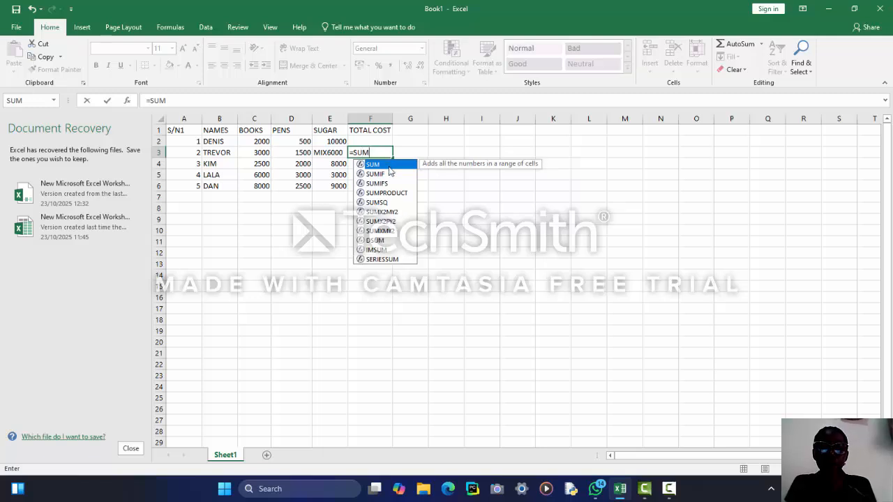
type("(")
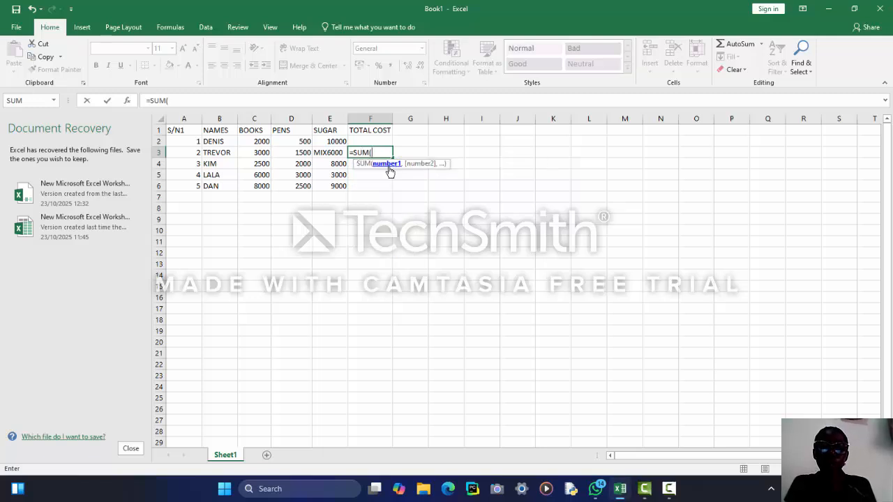
Complete =SUM(D3:E3) in F3, which shows 1500 because the MIX6000 text is skipped.
left_click(299, 152)
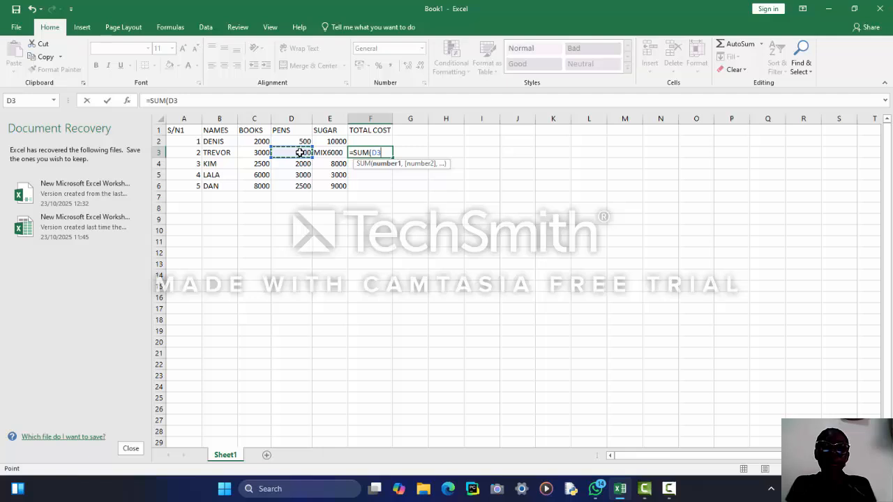
left_click(329, 153)
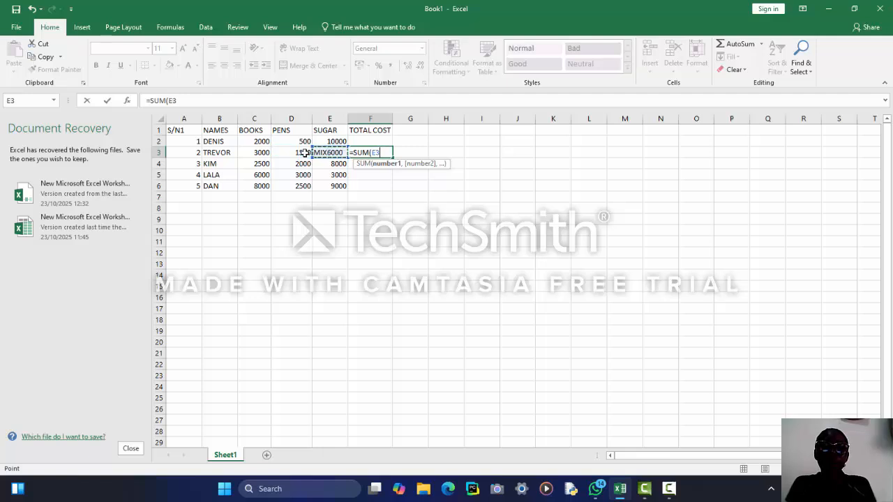
left_click(306, 152)
left_click_drag(305, 153, 322, 152)
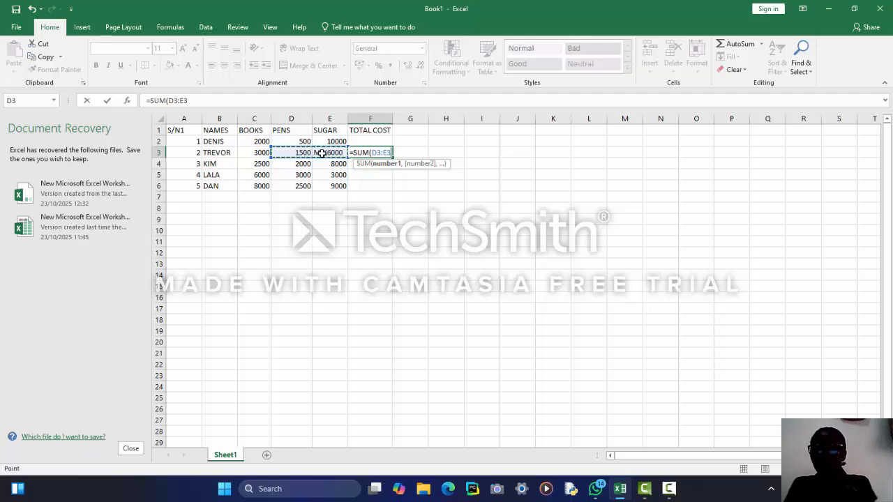
type(")")
key("Return")
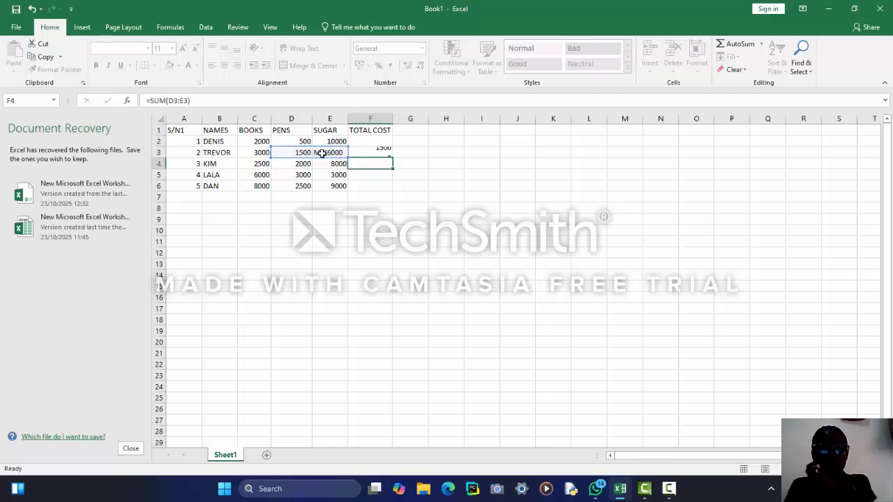
left_click(359, 152)
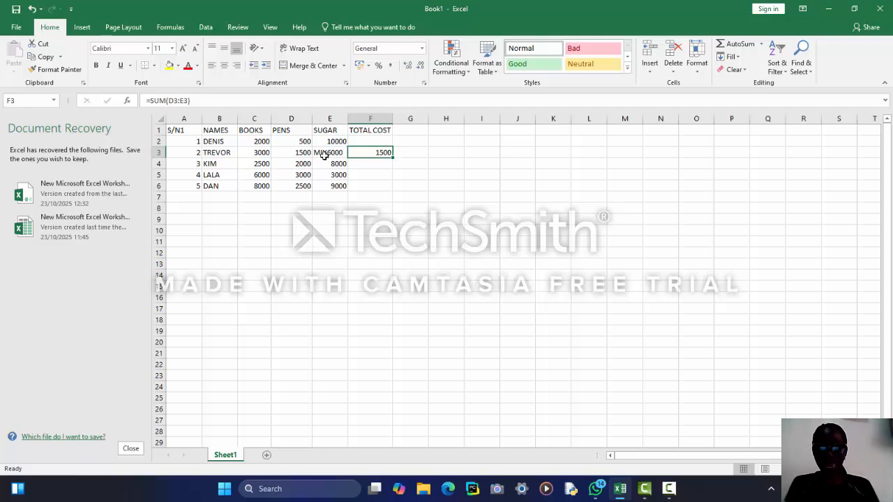
Clear F3 and change E3 from MIX6000 to the number 6000.
left_click(392, 155)
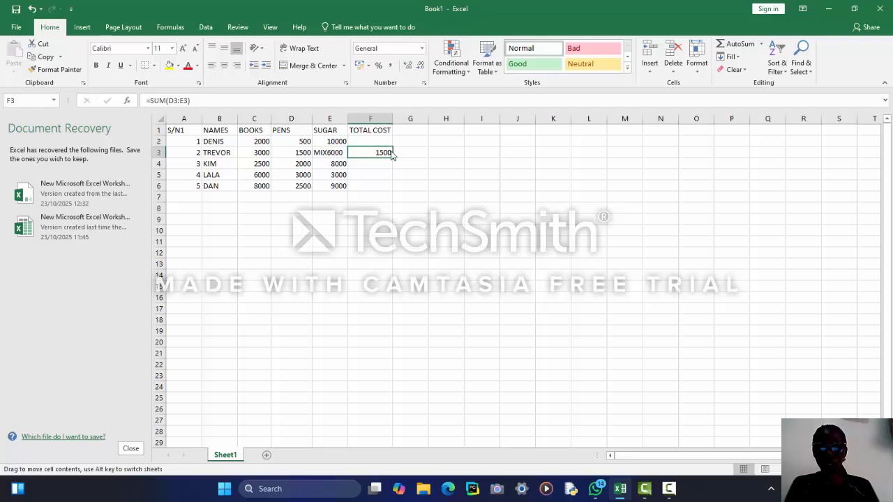
key("BackSpace")
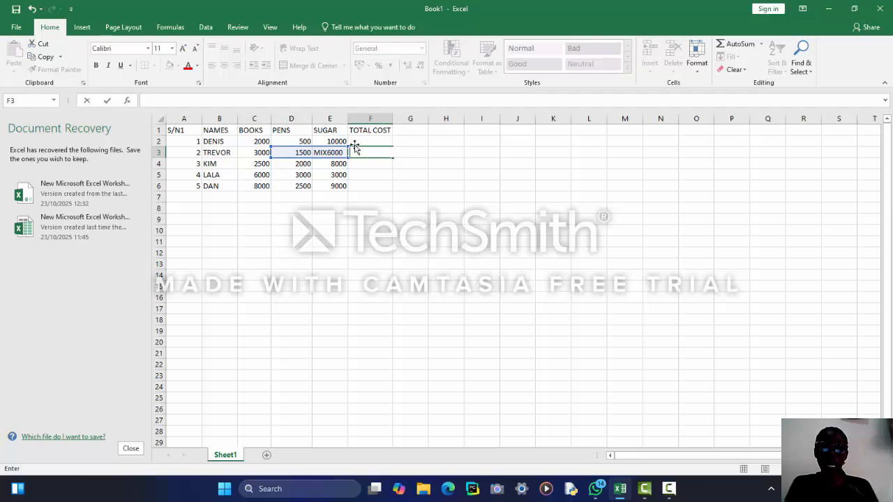
left_click(321, 152)
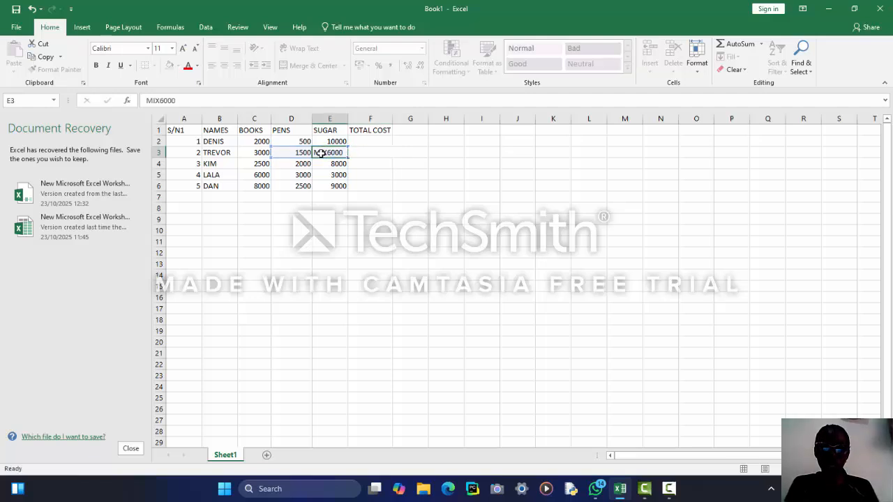
key("BackSpace")
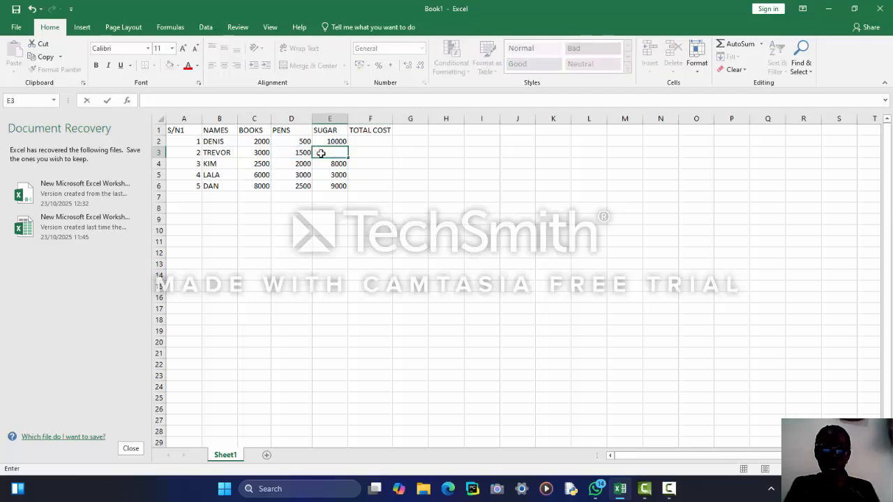
type("6000")
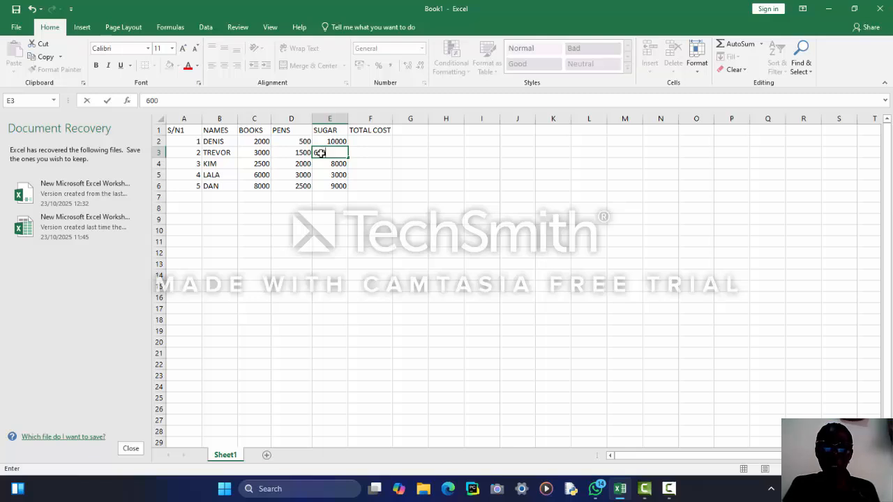
left_click(360, 151)
Enter =(D3+E3) in F3 after fixing a missing-parenthesis error, giving 7500.
type("=(")
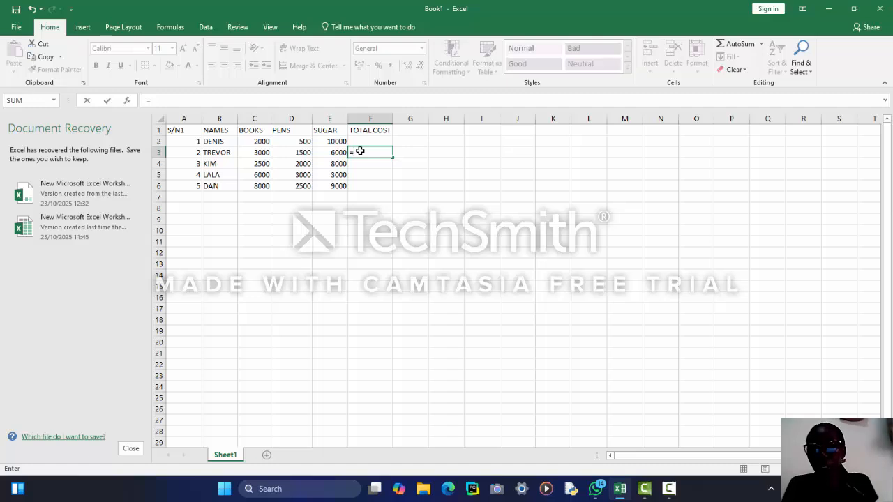
left_click(307, 161)
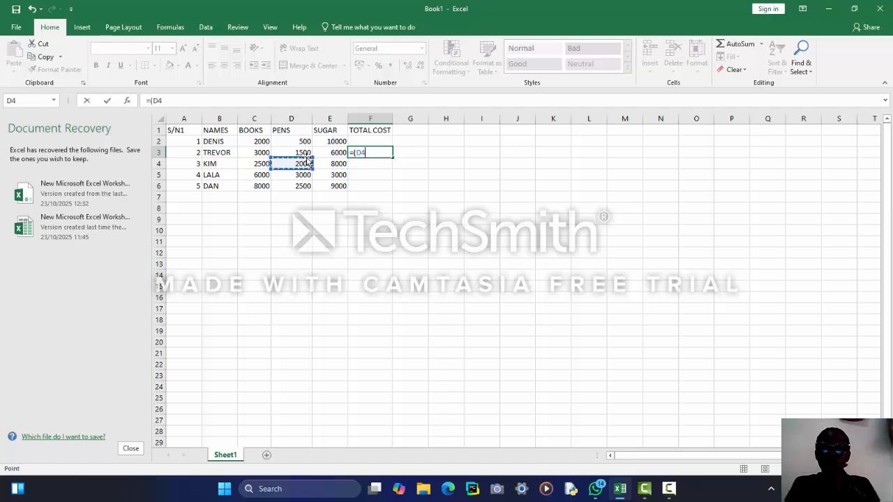
key("BackSpace")
key("Return")
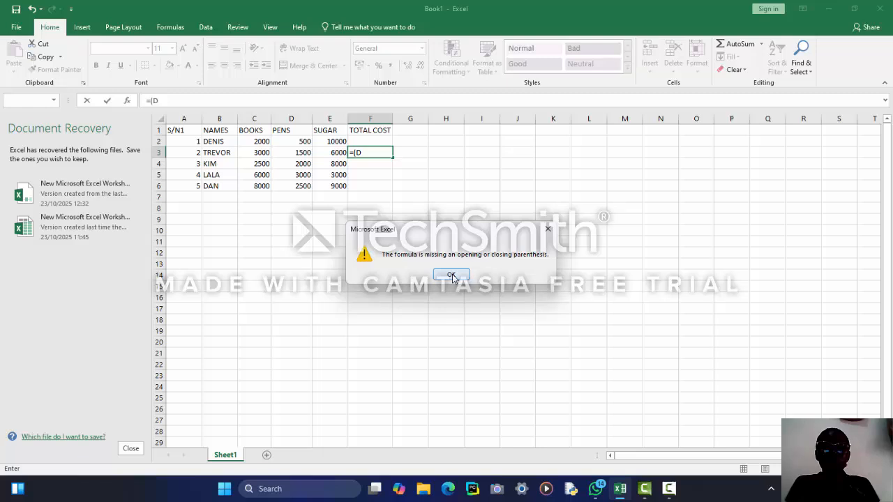
left_click(547, 231)
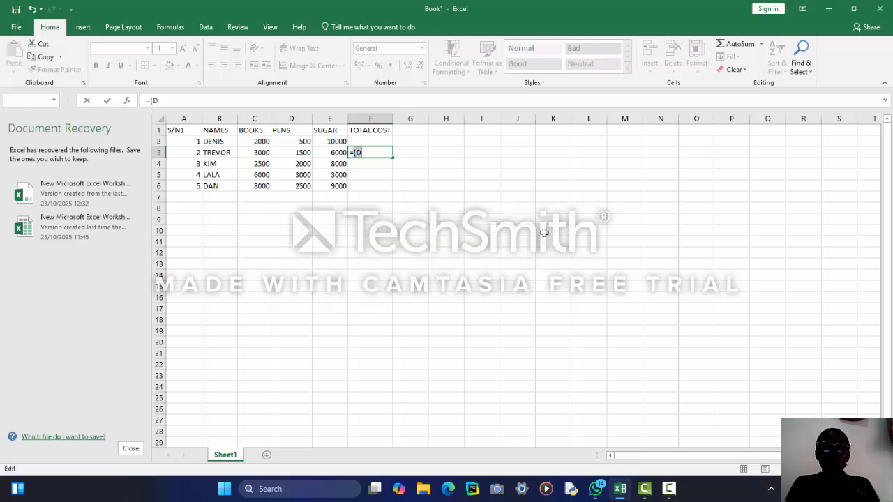
key("BackSpace")
key("BackSpace")
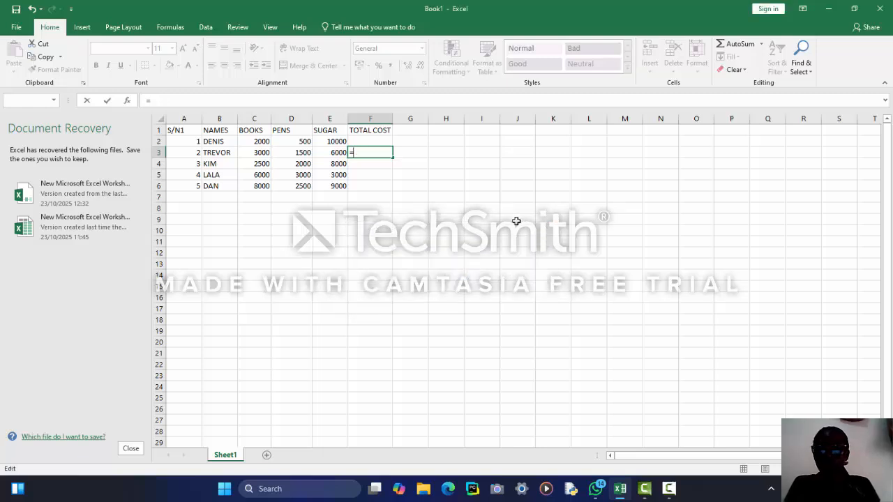
type("(")
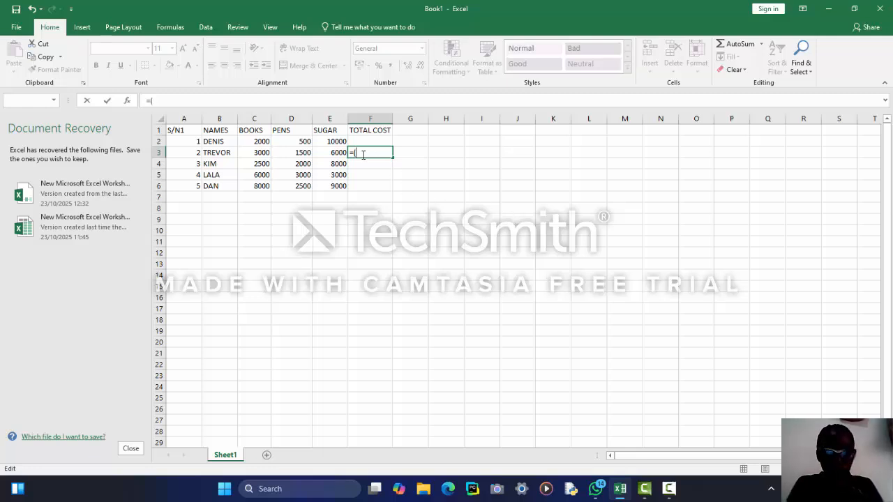
left_click(305, 153)
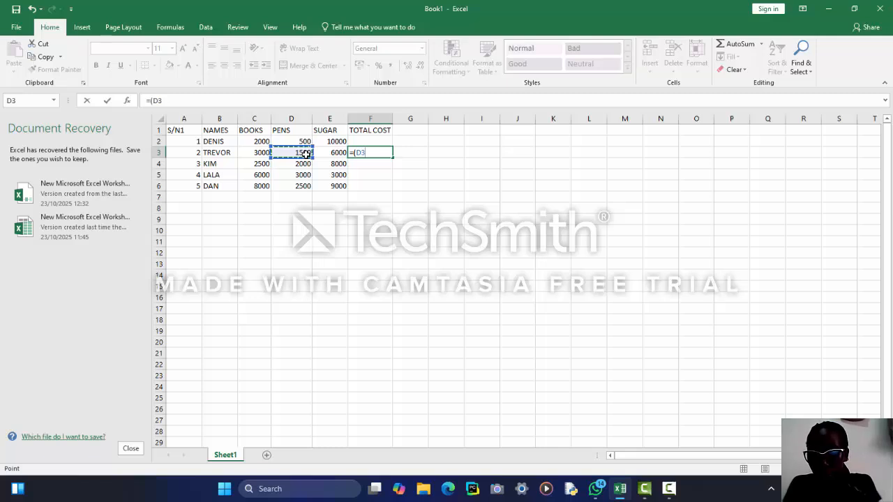
type("+")
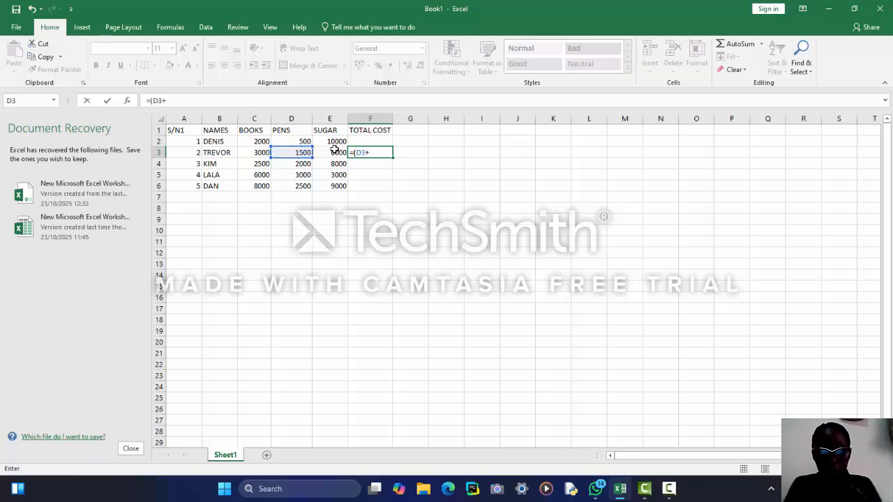
left_click(335, 152)
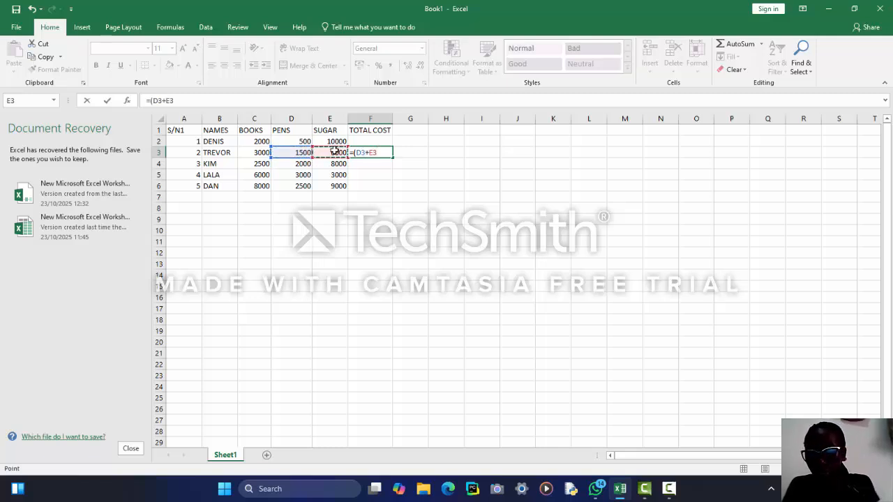
type(")")
key("Return")
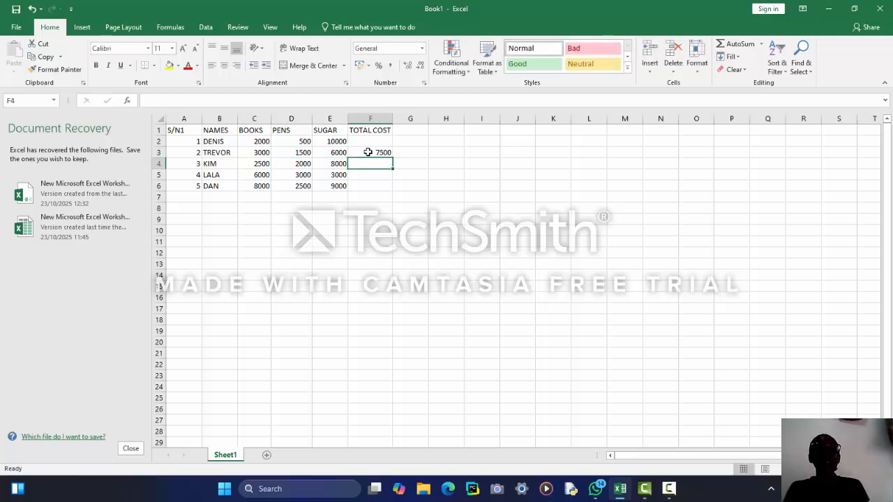
left_click(368, 152)
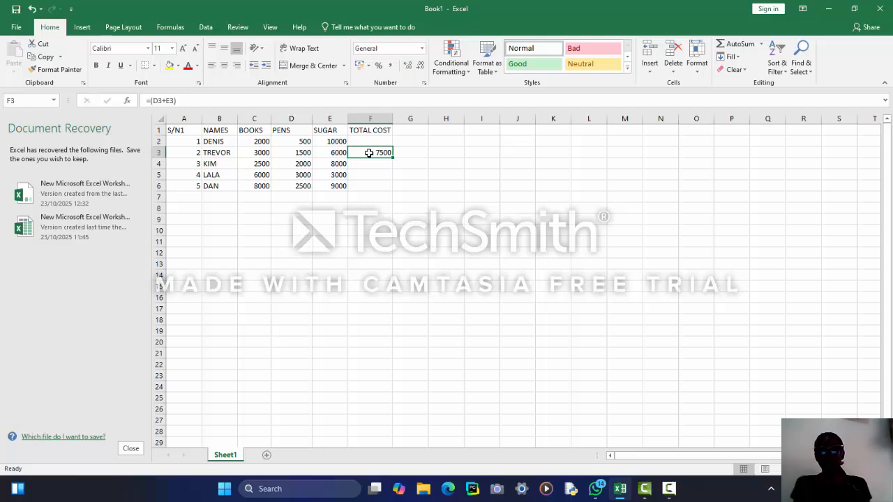
Replace F3 with =(D3/D7), which divides by the empty D7 and shows #DIV/0!
double_click(368, 153)
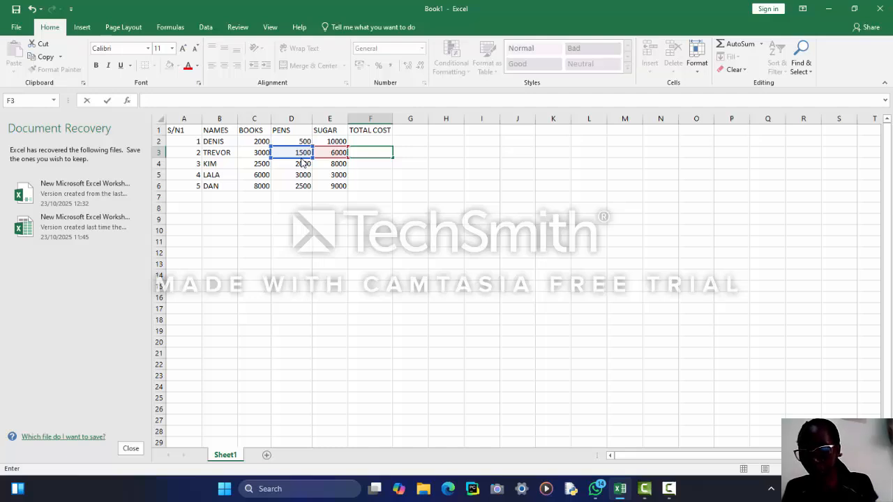
type("=(")
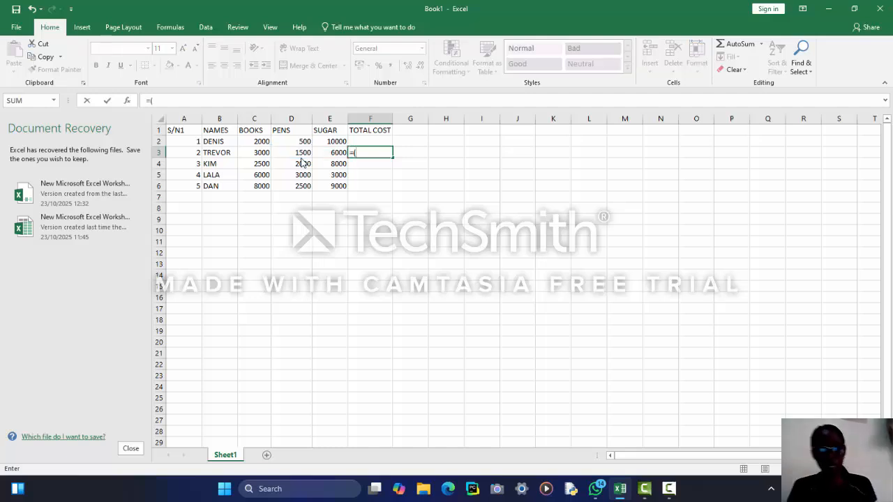
left_click(297, 155)
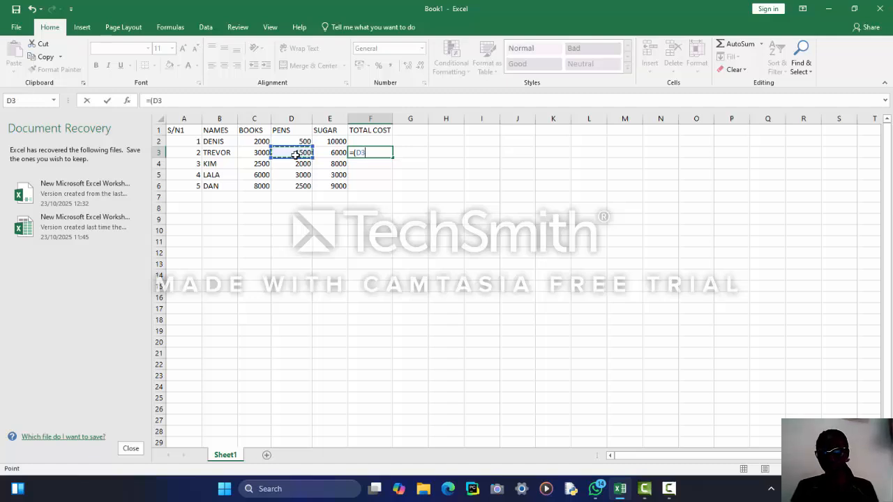
type("/")
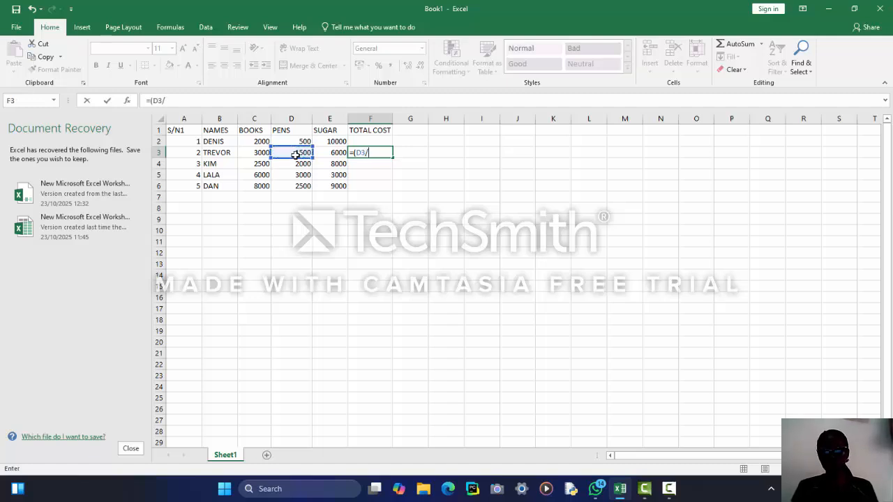
left_click(299, 199)
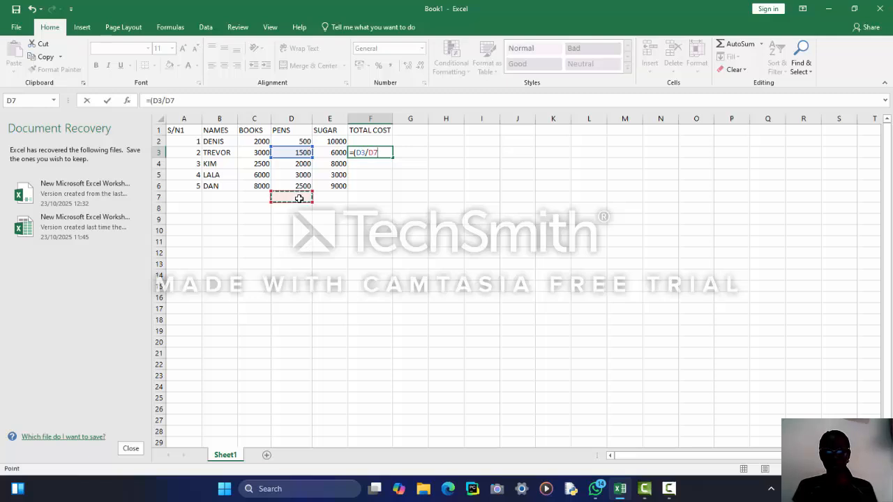
key("Return")
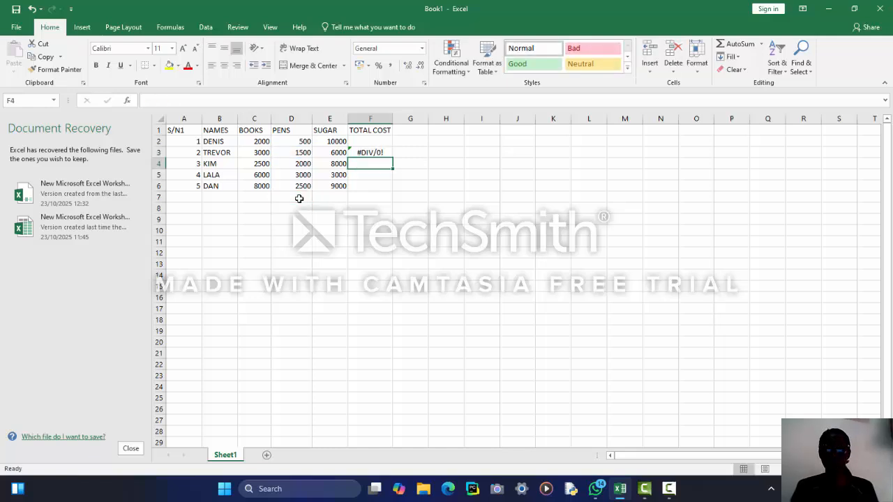
left_click(383, 152)
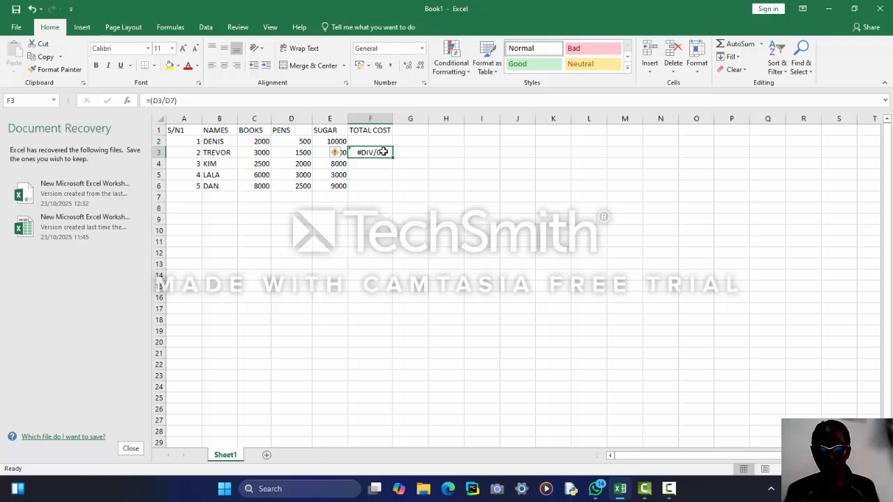
Rewrite F3 as =(D3/D6), dividing 1500 by 2500 to show 0.6.
key("BackSpace")
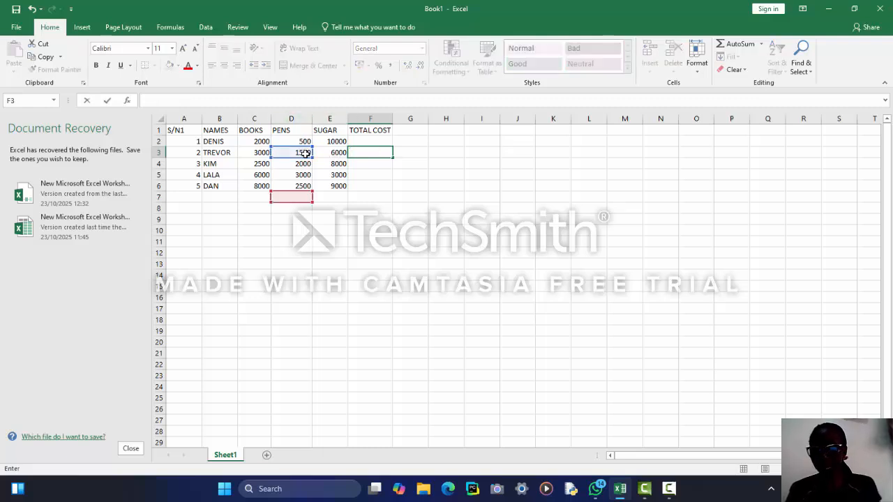
type("+")
key("BackSpace")
type("=")
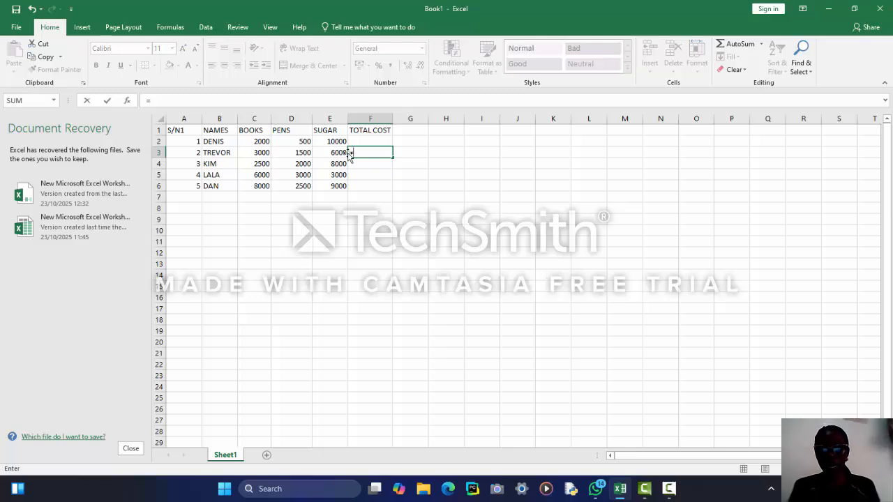
type("(")
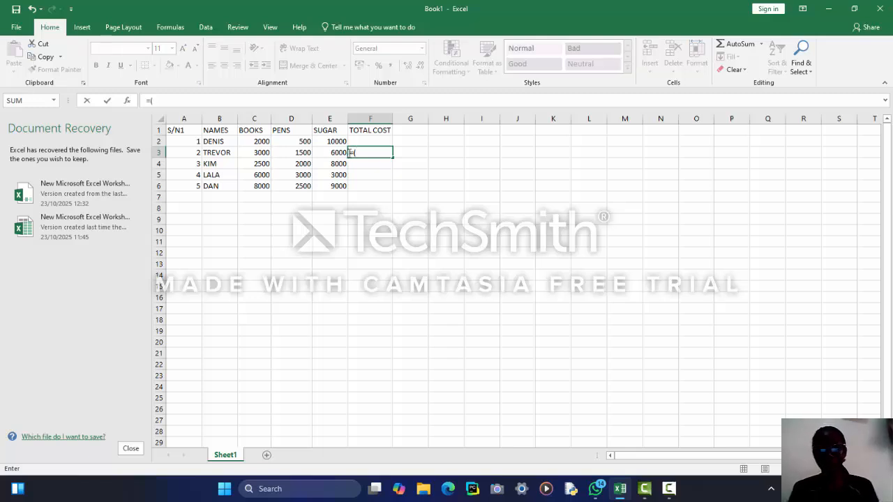
left_click(305, 153)
type("/")
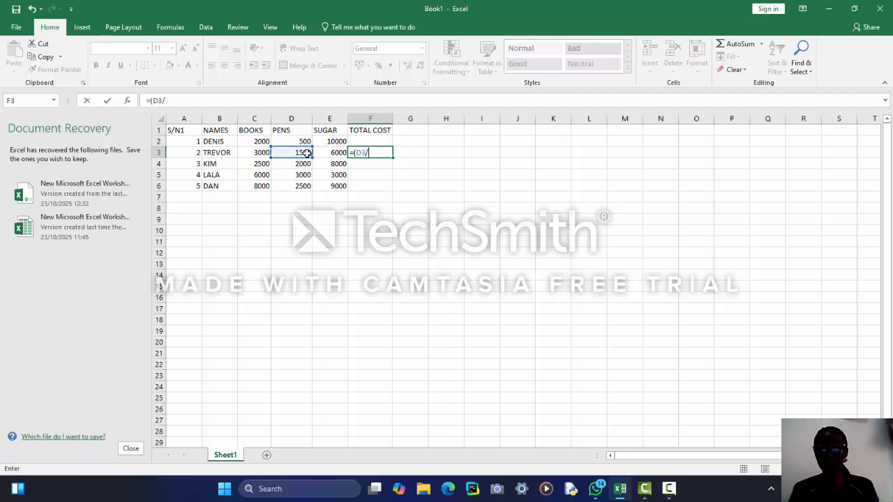
left_click(306, 186)
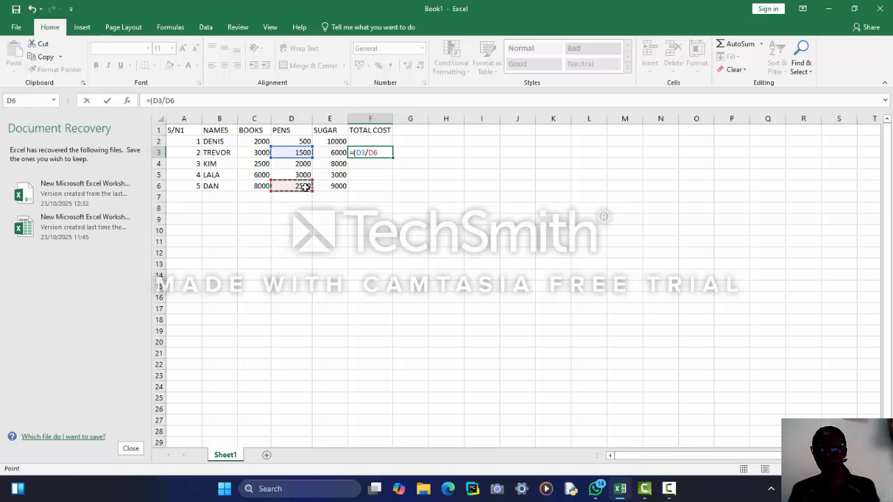
key("Return")
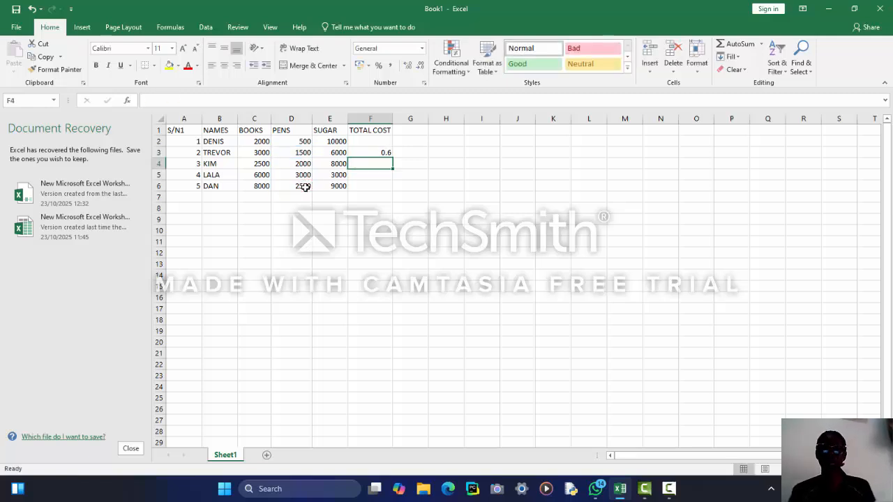
left_click(376, 150)
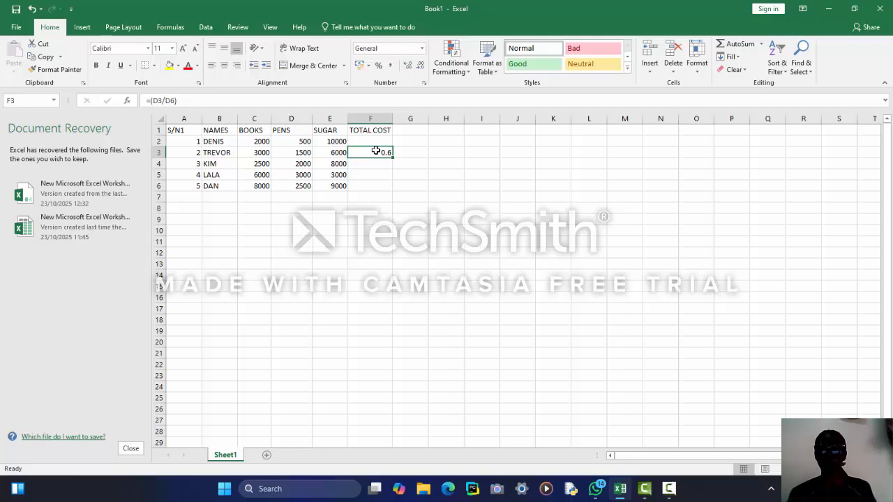
Delete the =(D3/D6) formula from F3 and move to C3.
key("BackSpace")
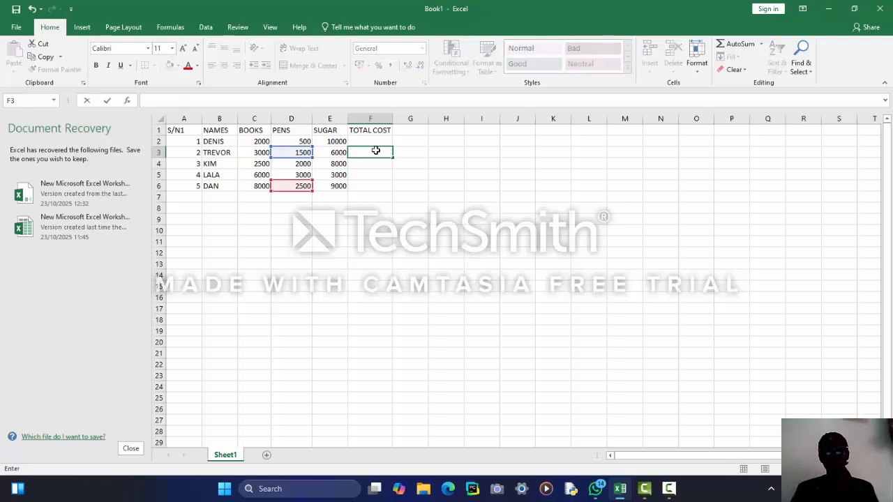
left_click(260, 152)
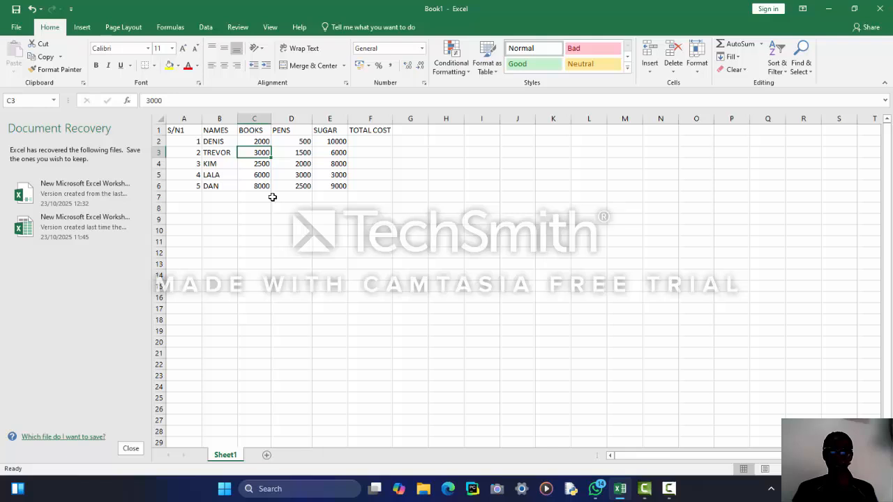
Enter =(C3+D3+E3) in F3 to total TREVOR's costs as 10500.
left_click(358, 155)
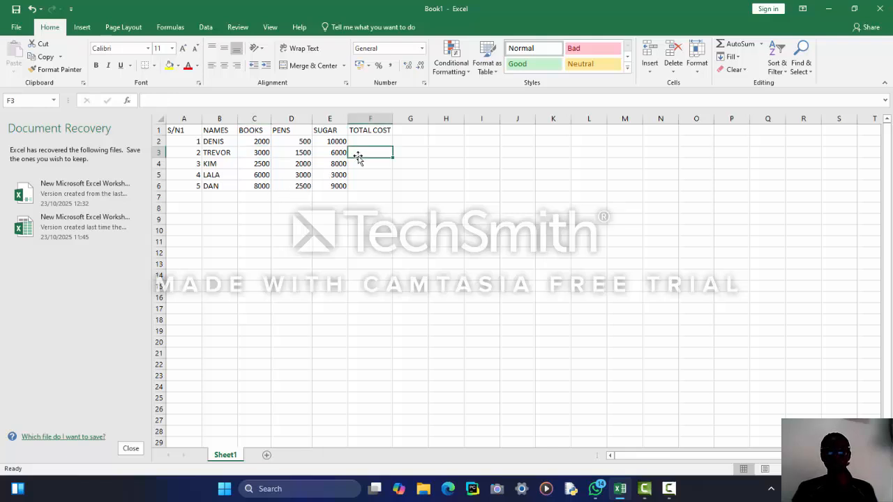
type("=")
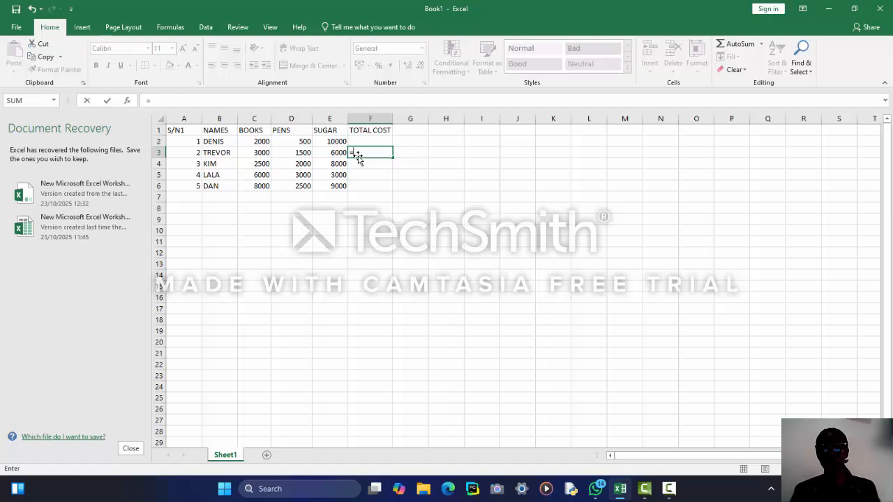
type("(")
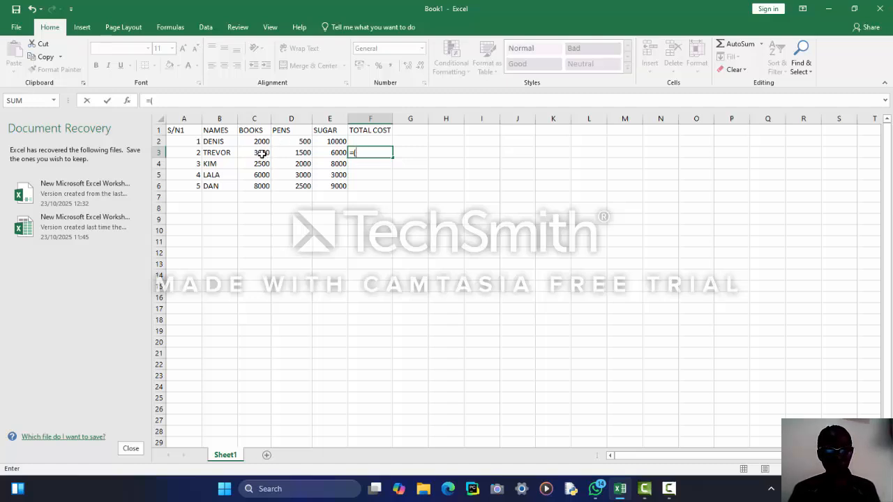
left_click(262, 152)
left_click_drag(261, 153, 301, 154)
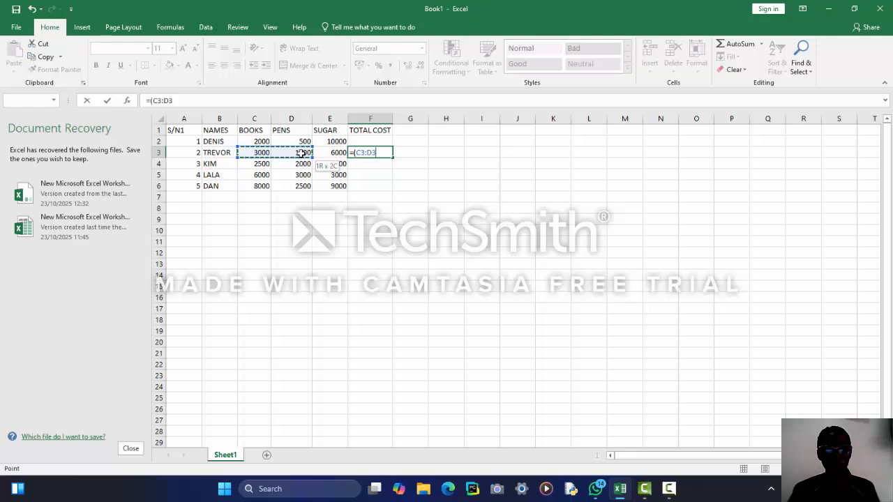
left_click_drag(302, 152, 263, 155)
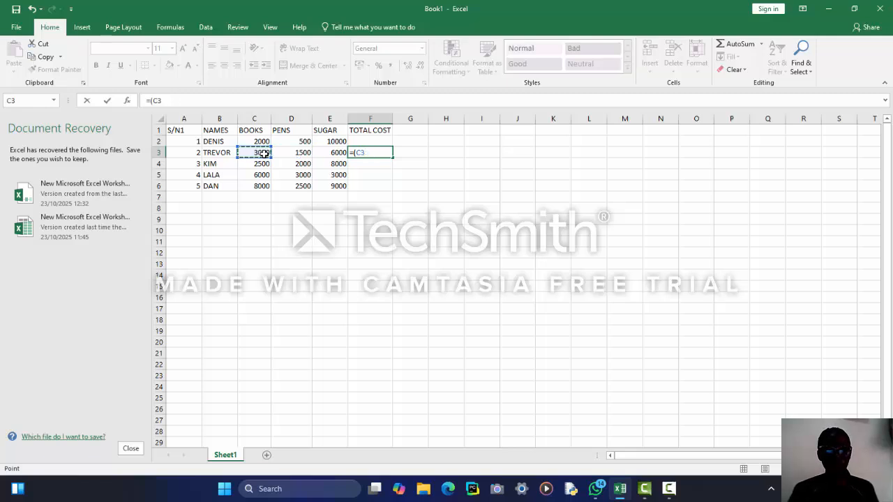
type("+")
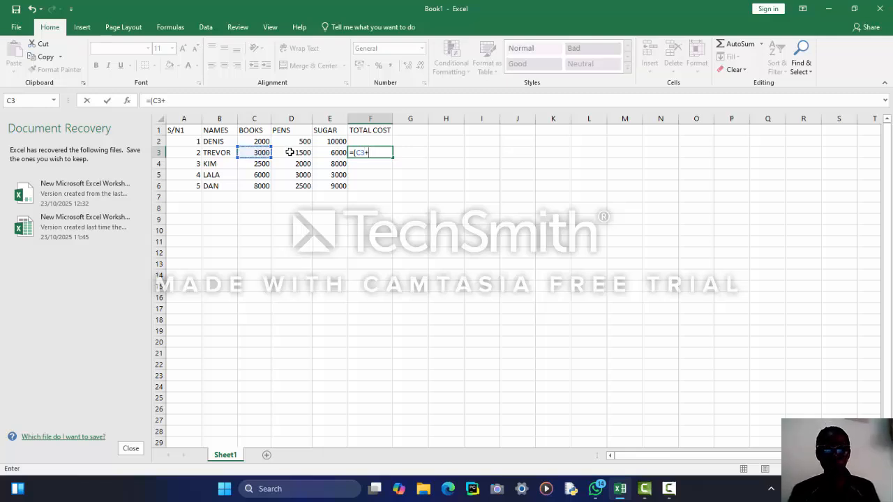
left_click(290, 152)
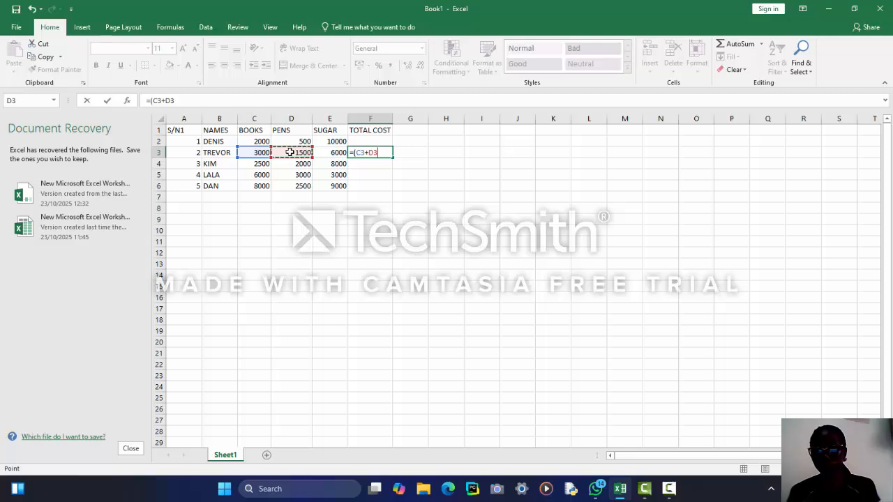
type("+")
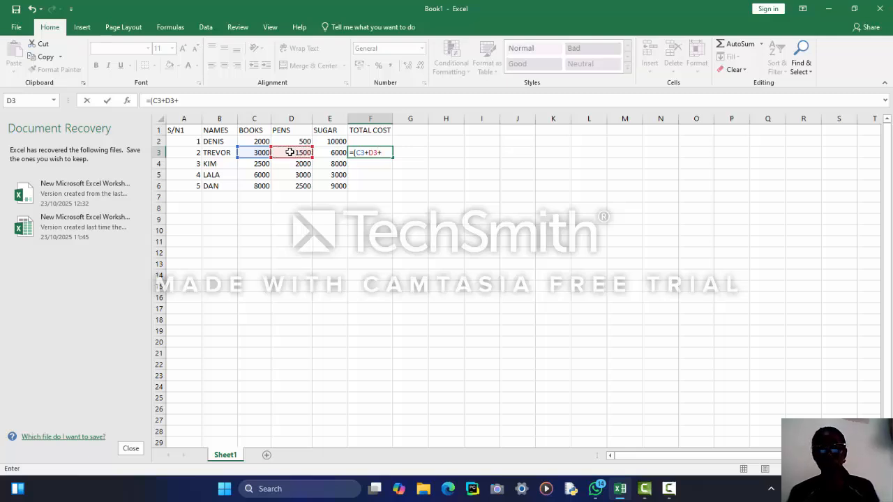
left_click(321, 153)
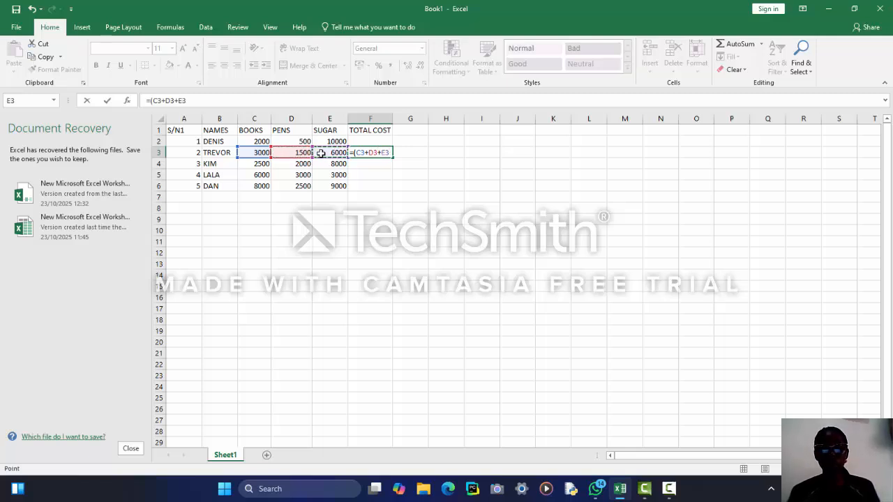
type(")")
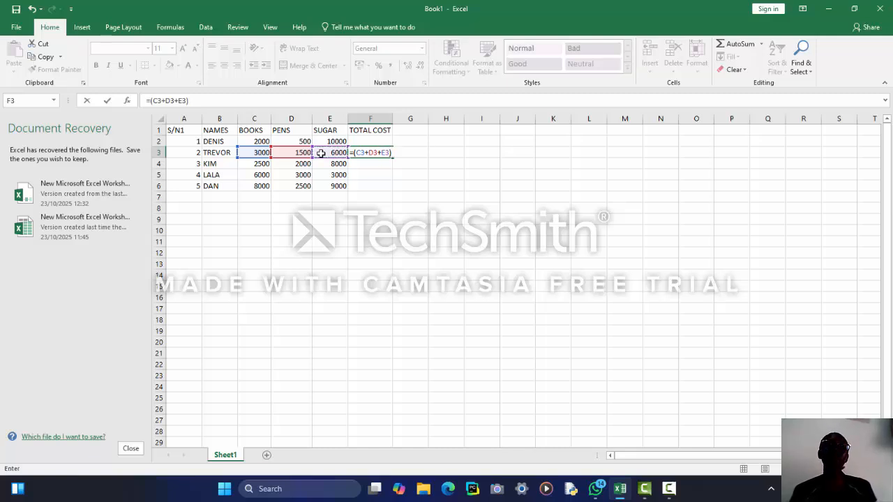
key("Return")
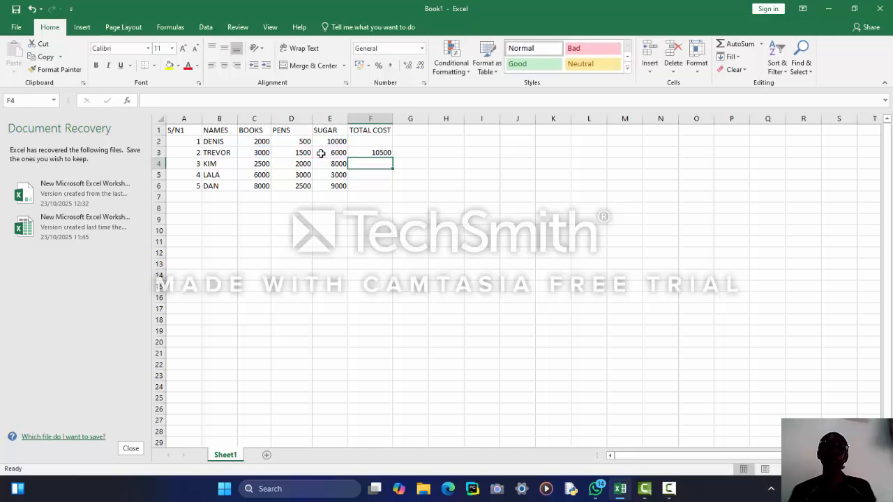
left_click(361, 152)
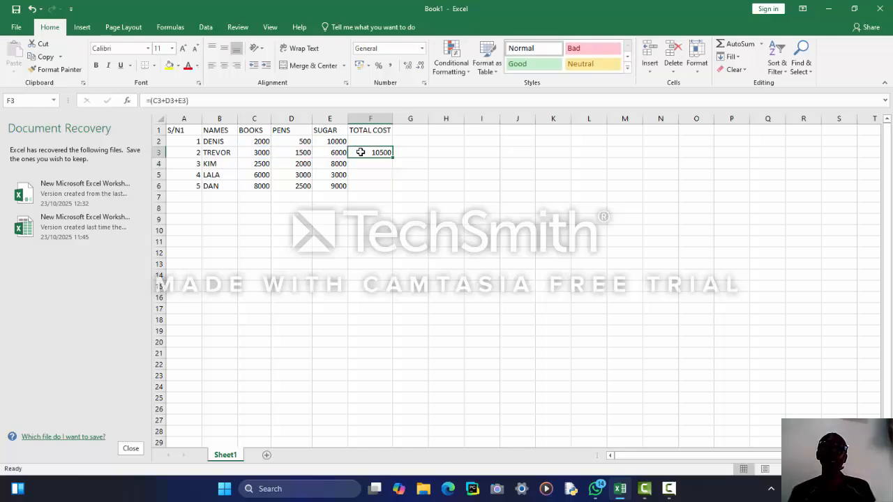
left_click(254, 118)
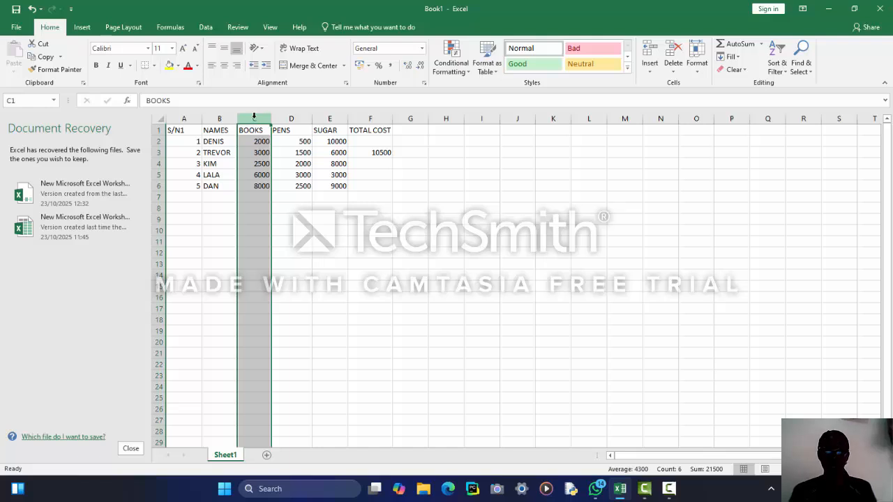
right_click(254, 118)
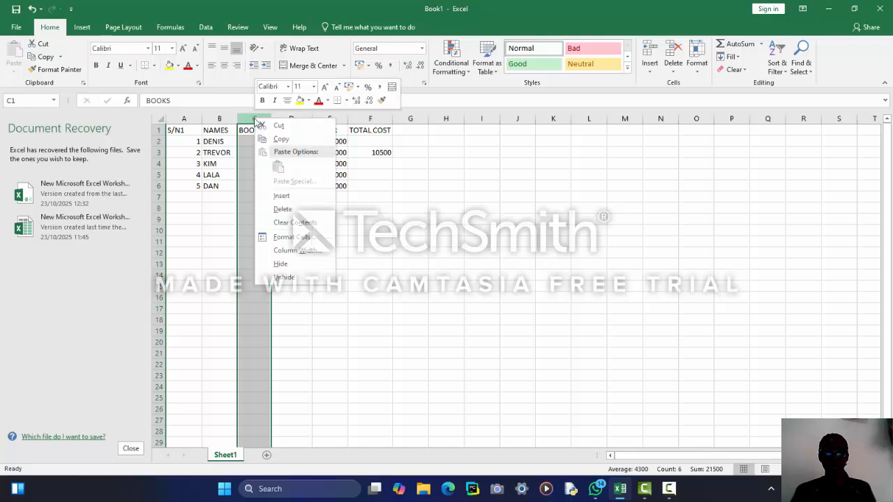
left_click(300, 208)
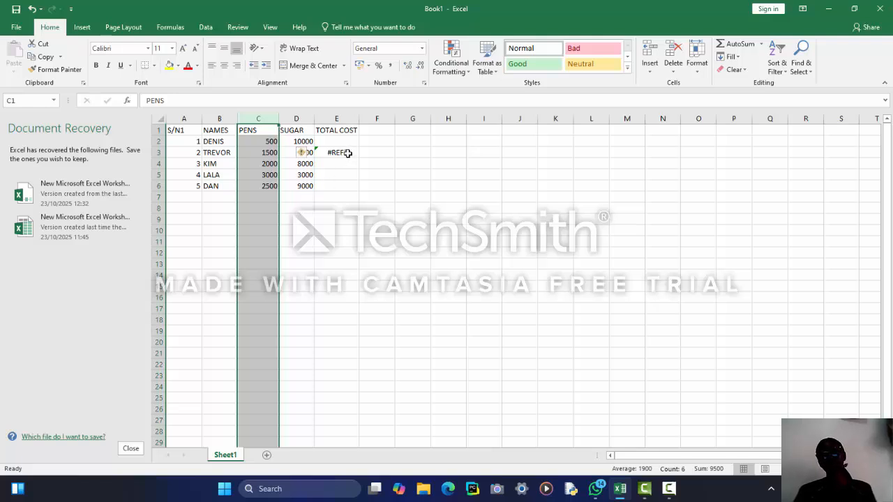
left_click(347, 155)
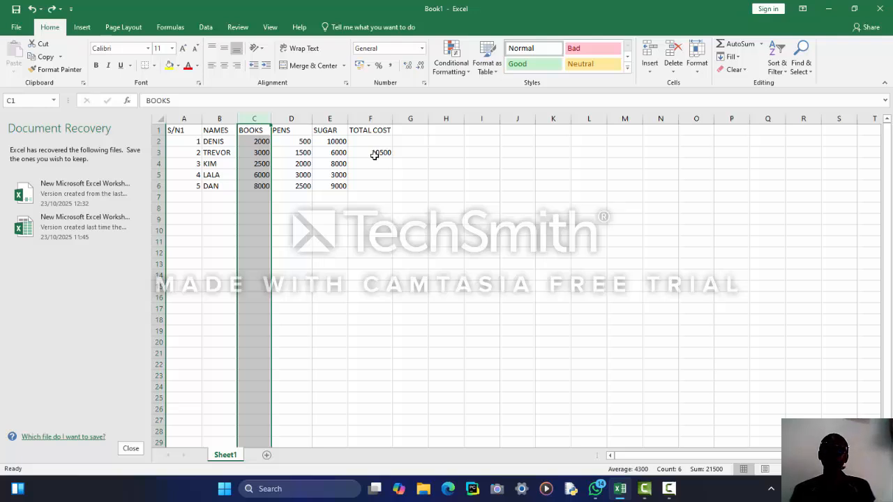
Retype the BOOKS header in C1 and change F3 to =SUM(C3:E3), still 10500.
key("BackSpace")
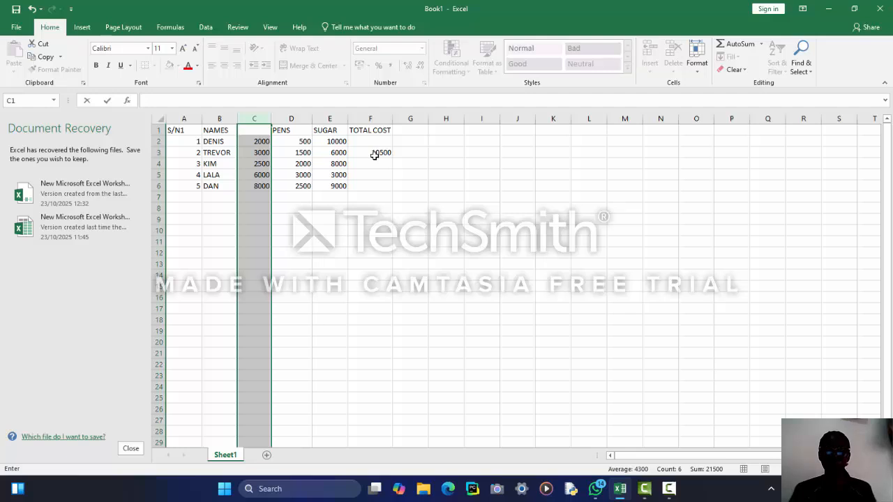
type("BOOKS")
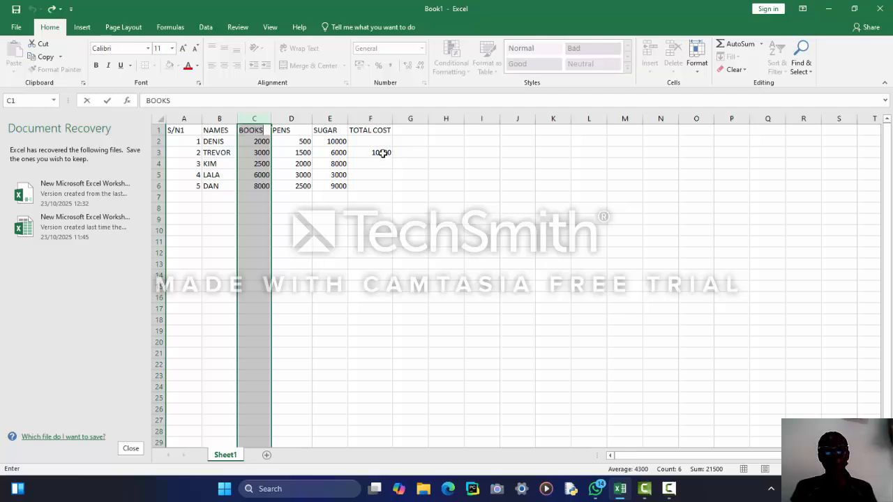
left_click(383, 154)
double_click(382, 153)
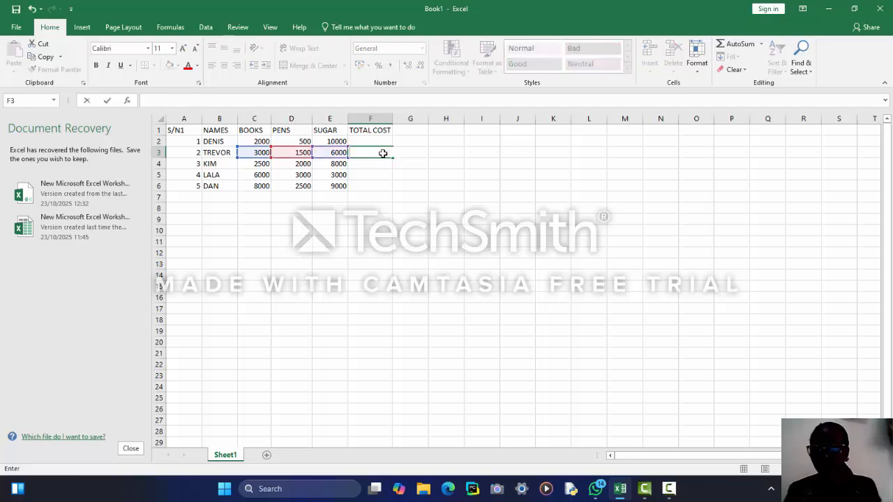
type("=")
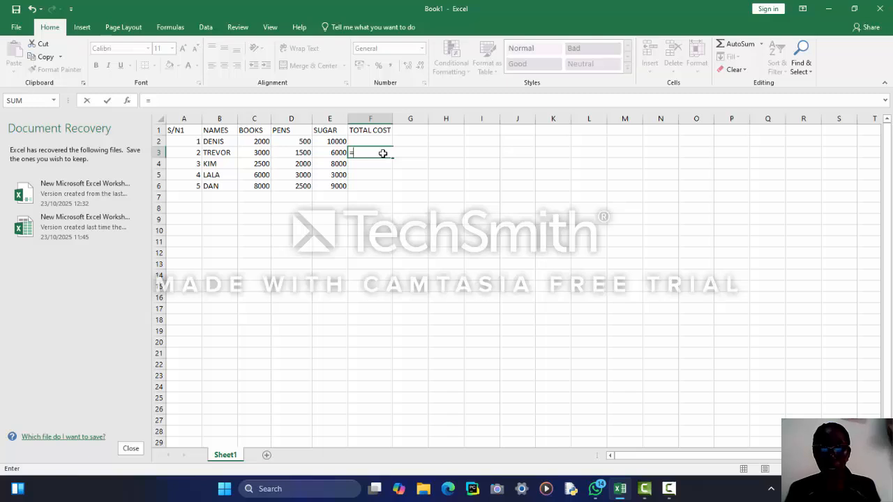
type("SUM")
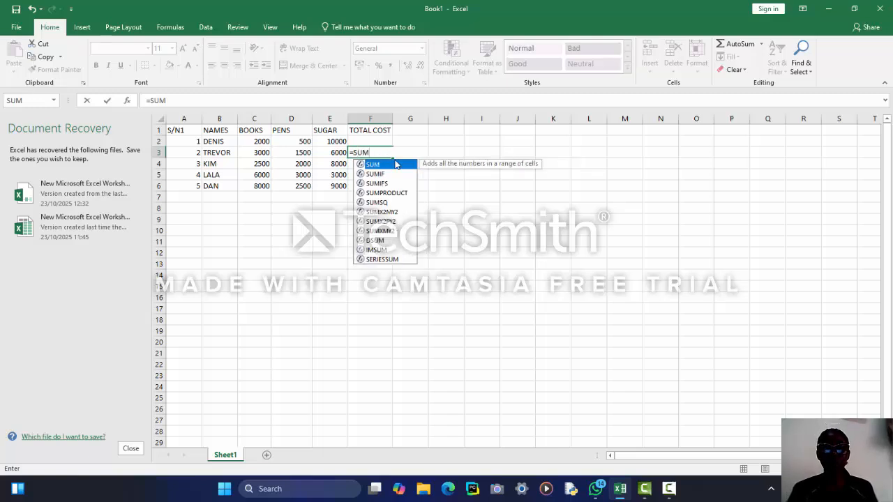
double_click(388, 165)
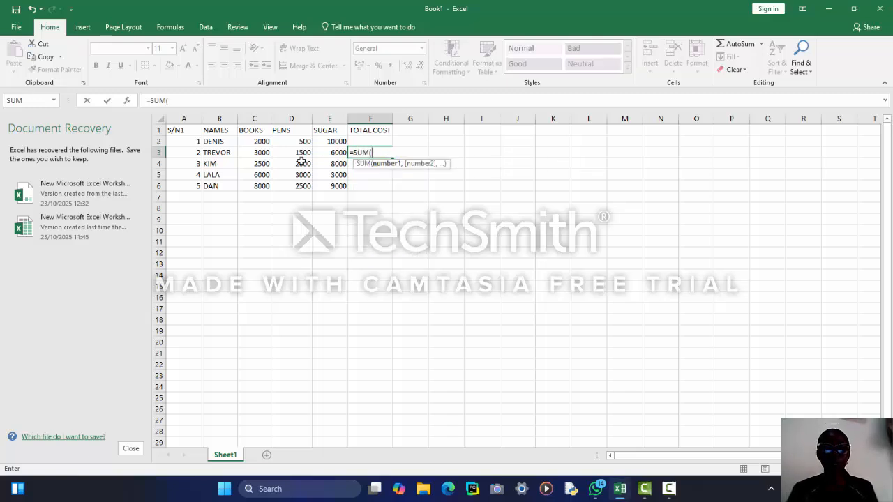
left_click(263, 152)
left_click_drag(263, 152, 316, 153)
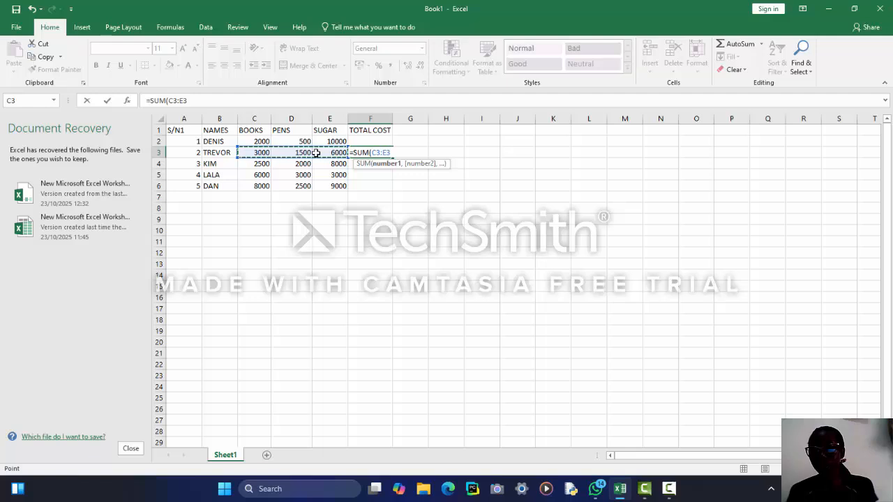
type(")")
key("Return")
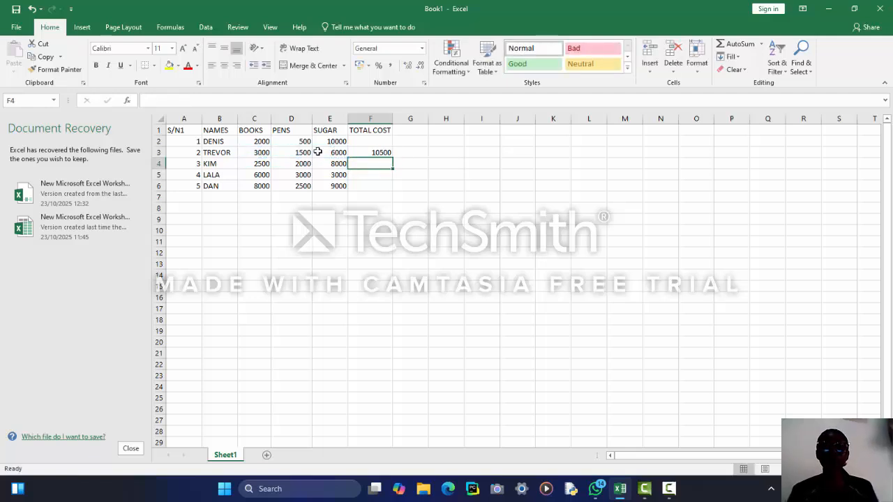
left_click(359, 154)
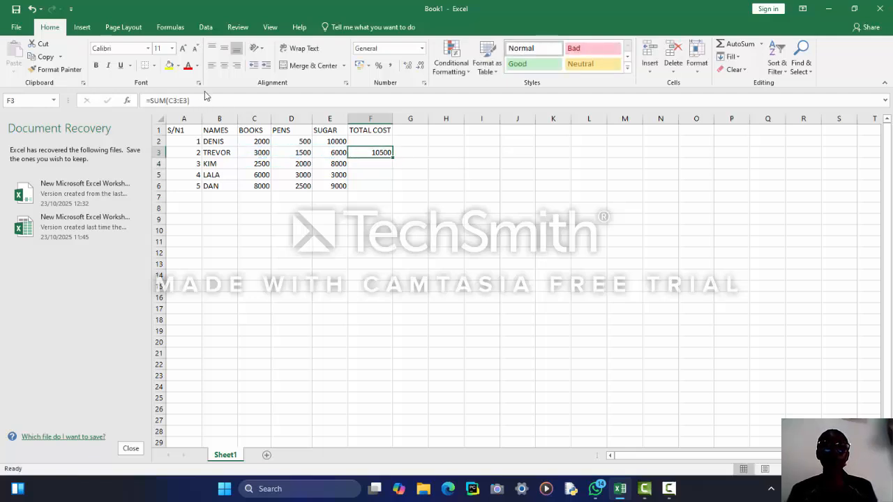
Delete column C, the BOOKS column, from the cost table.
left_click(255, 119)
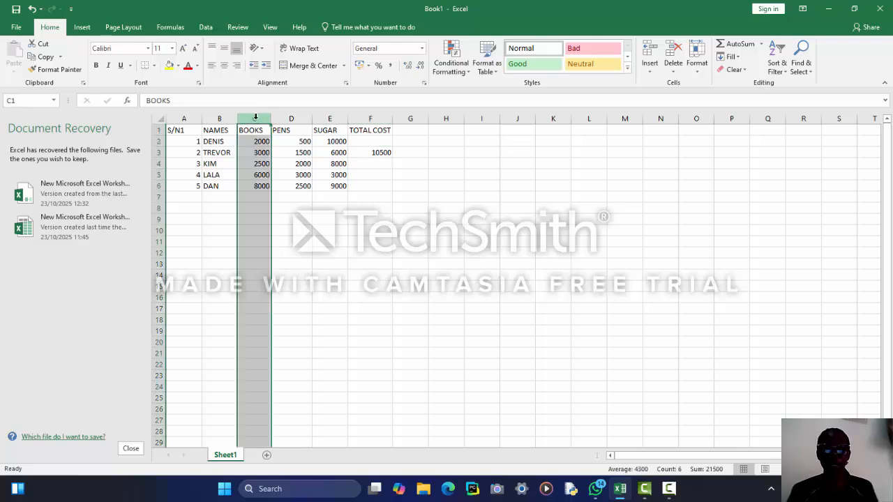
right_click(255, 118)
left_click(305, 212)
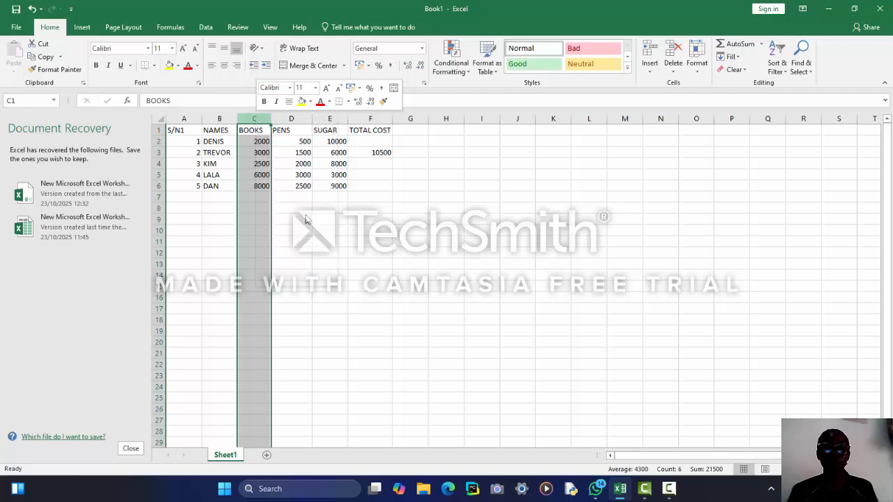